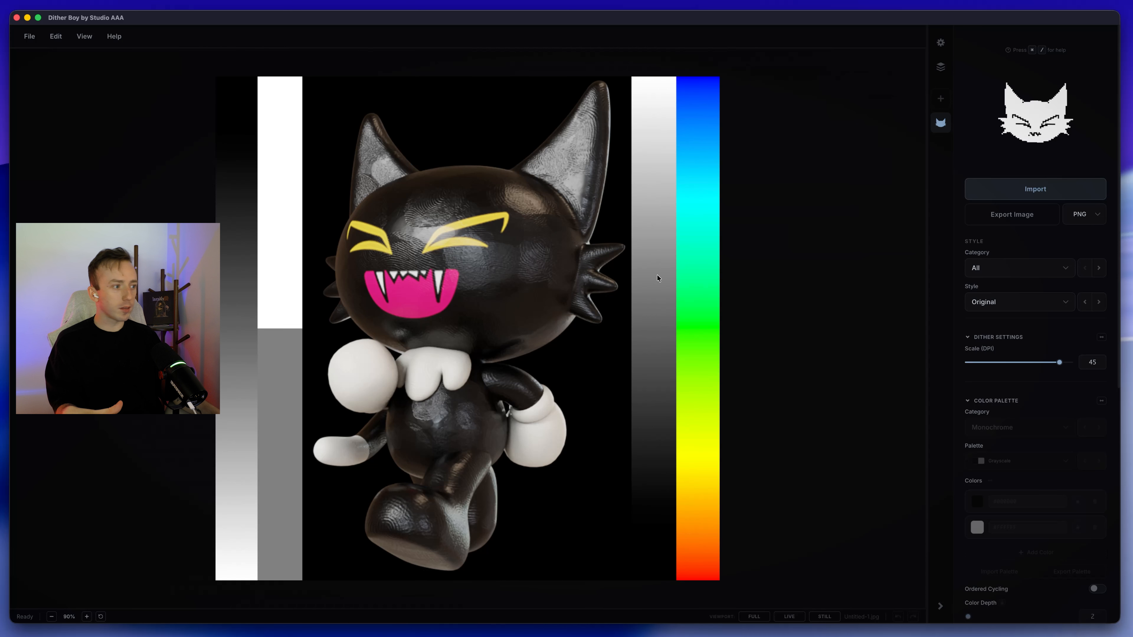
# Step: Try brightness 105, contrast 122, saturation 123, midtones 78, highlights 33 and hue 75 on the image, and reset the adjustments
pyautogui.press('super+equal')
pyautogui.press('super+equal')
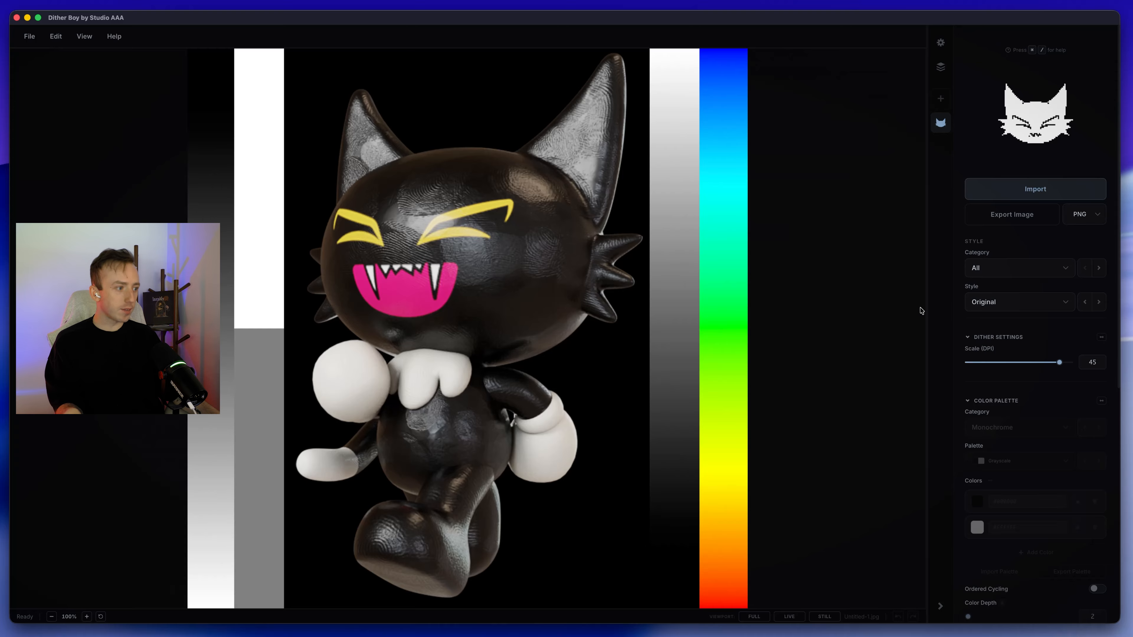
pyautogui.scroll(-10, 1062, 333)
pyautogui.scroll(10, 1036, 385)
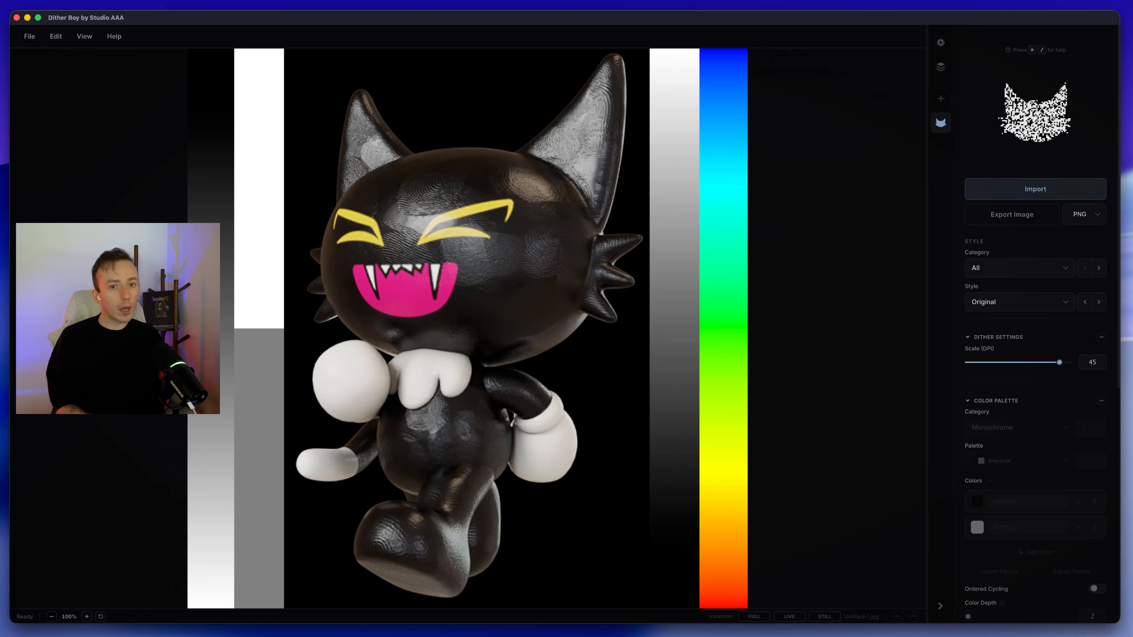
pyautogui.scroll(-10, 974, 286)
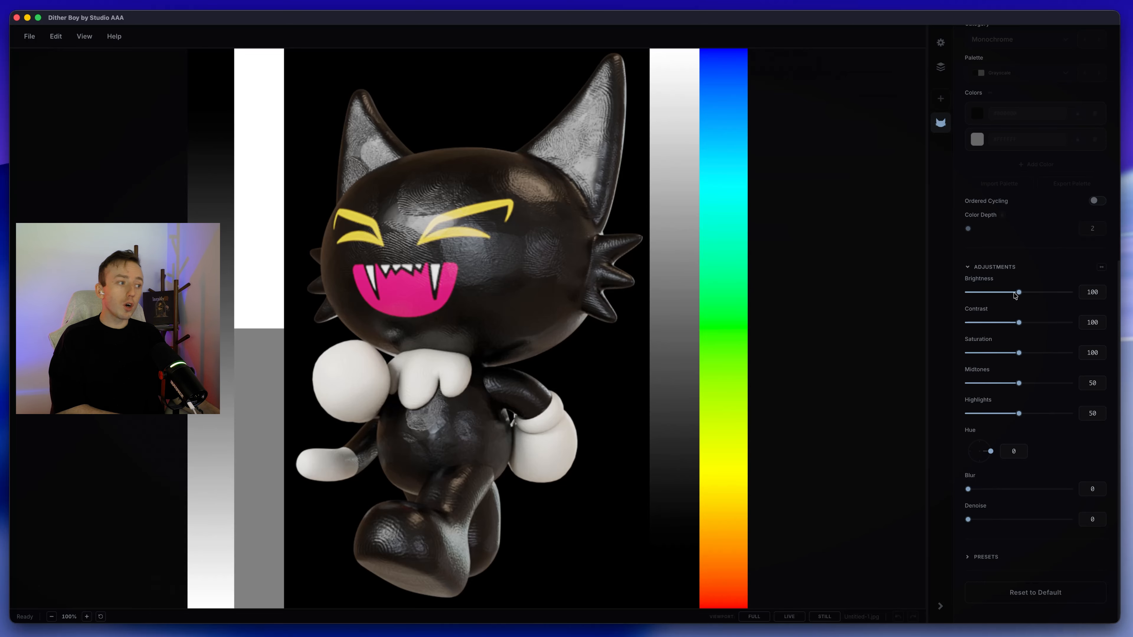
pyautogui.moveTo(1018, 294); pyautogui.dragTo(968, 489)
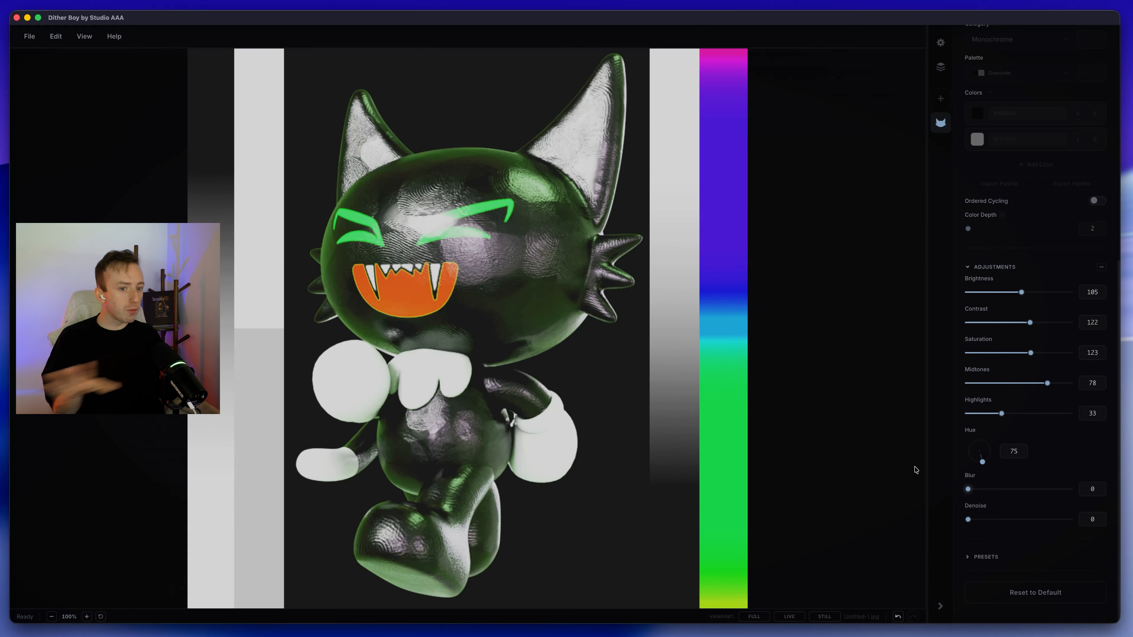
pyautogui.scroll(-5, 1025, 368)
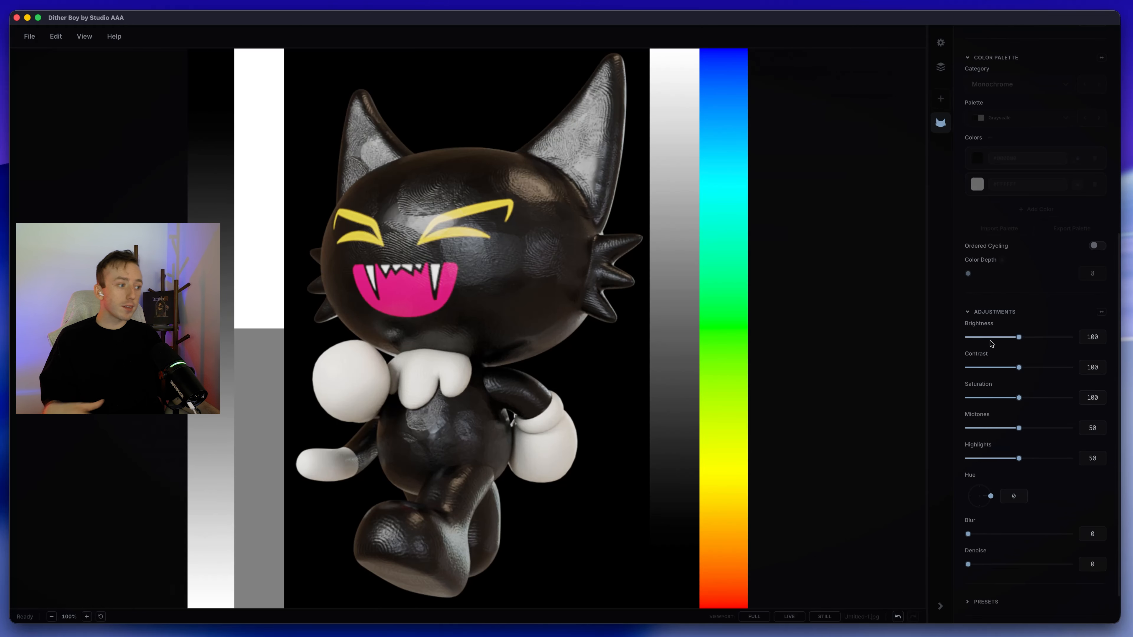
pyautogui.scroll(5, 994, 283)
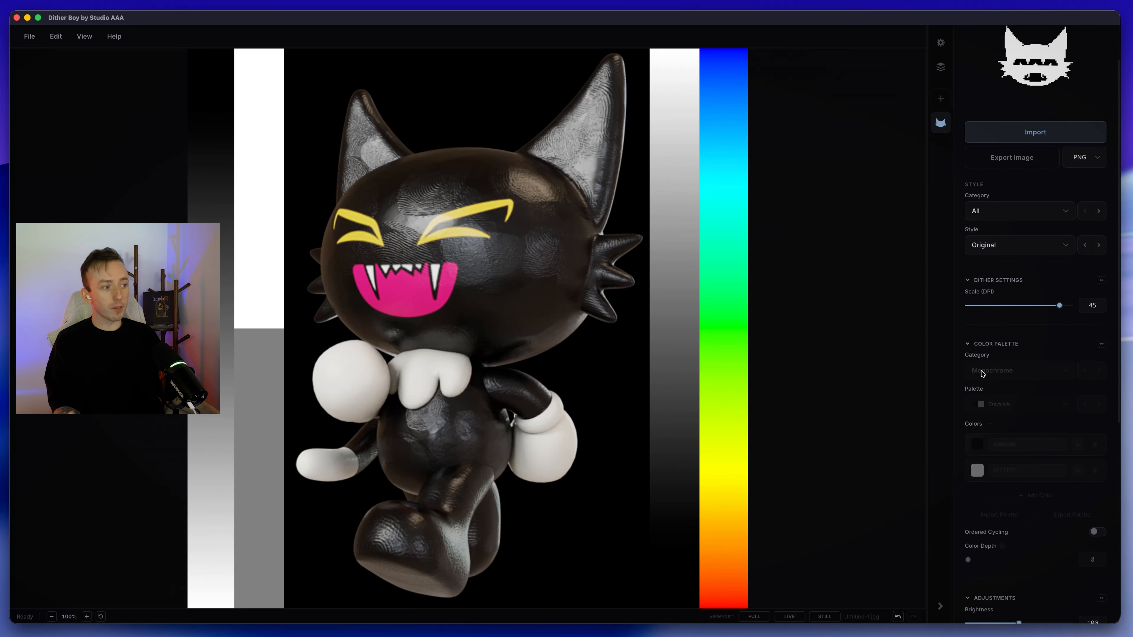
# Step: Set the image brightness to 200 and apply the Ostromukhov dither style
pyautogui.scroll(-7, 991, 282)
pyautogui.moveTo(992, 292); pyautogui.dragTo(1020, 295)
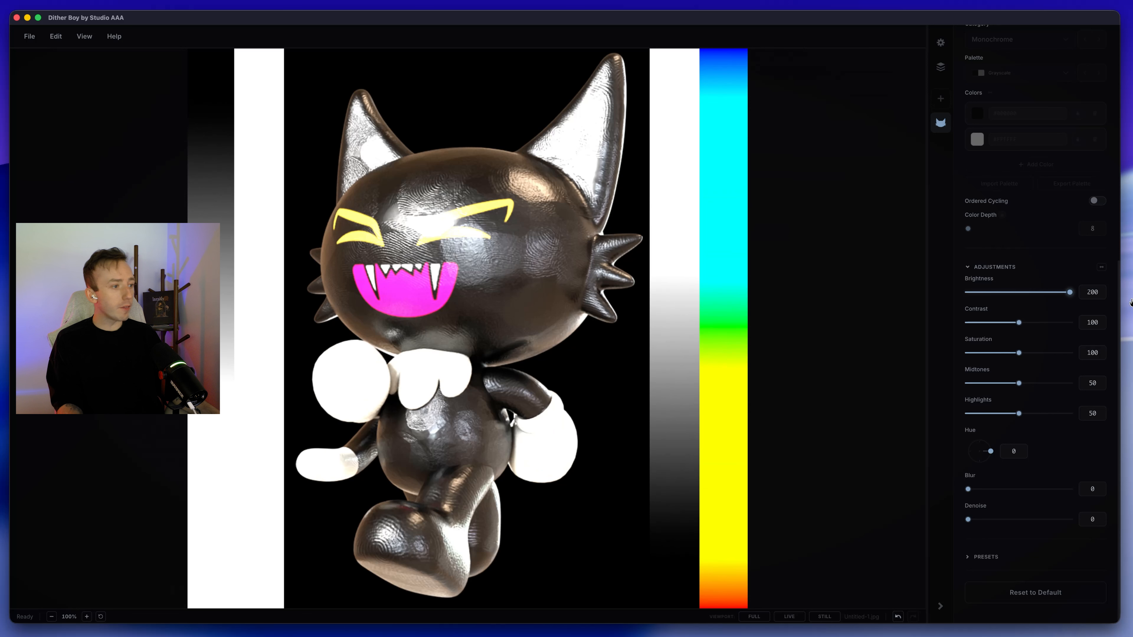
pyautogui.scroll(10, 1086, 253)
pyautogui.click(1024, 304)
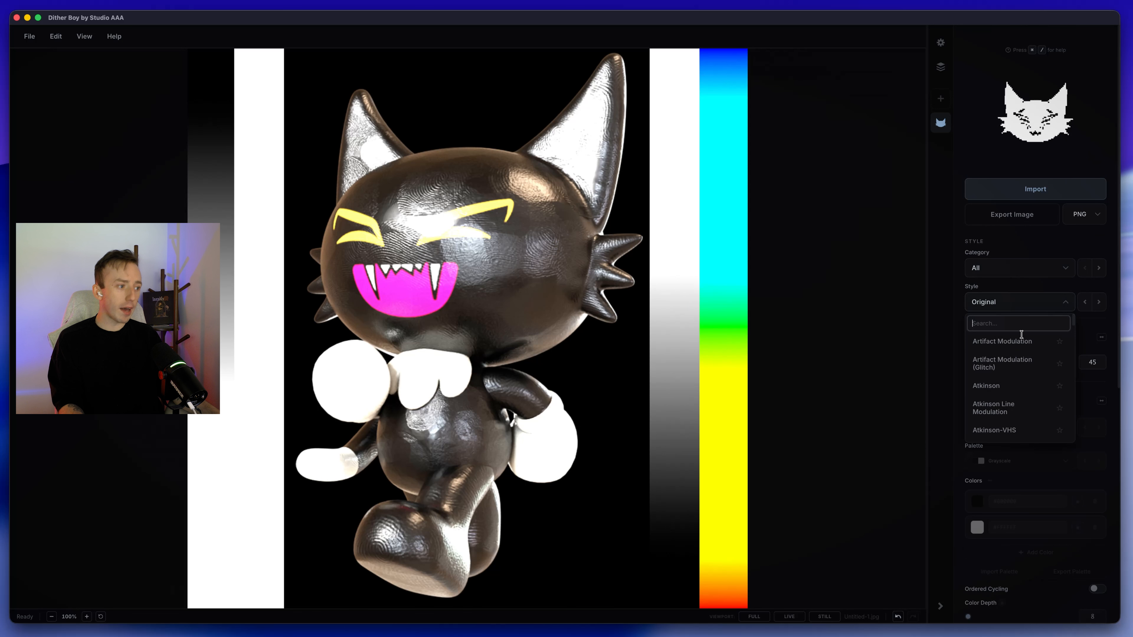
pyautogui.click(999, 338)
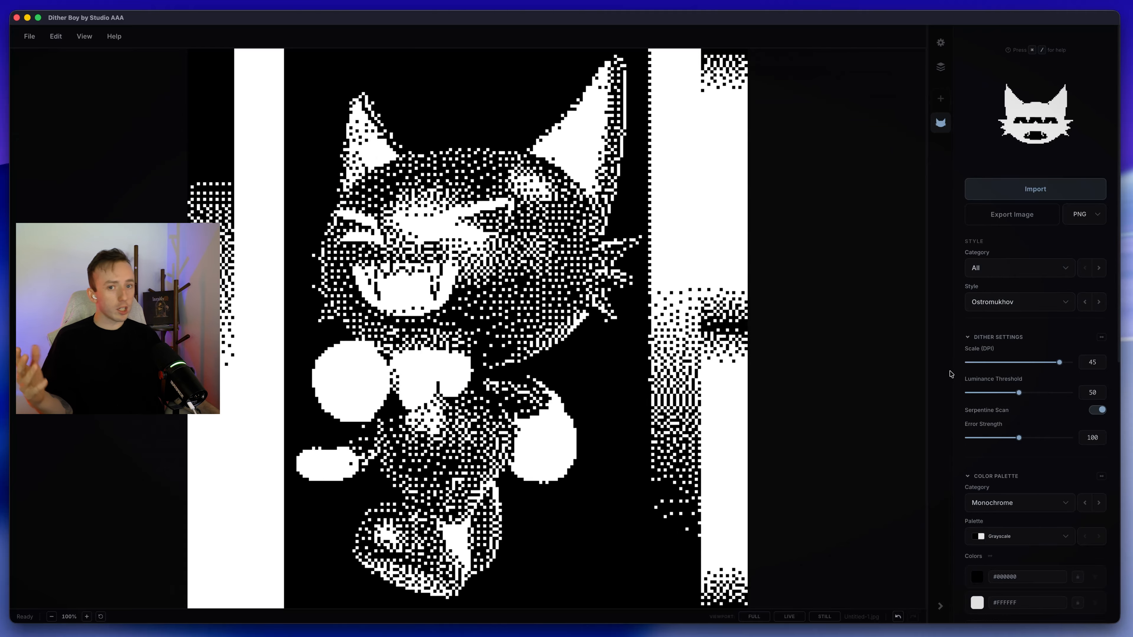
# Step: Step through the dither styles, past Print Pattern, and settle on Sierra
pyautogui.scroll(-10, 1066, 422)
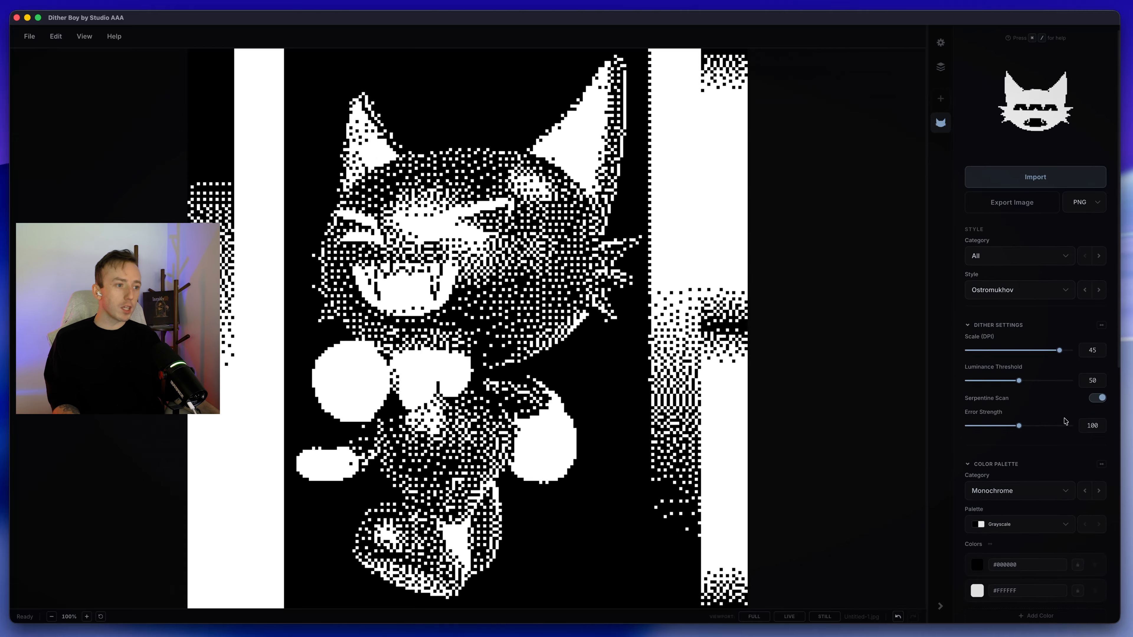
pyautogui.scroll(10, 1074, 509)
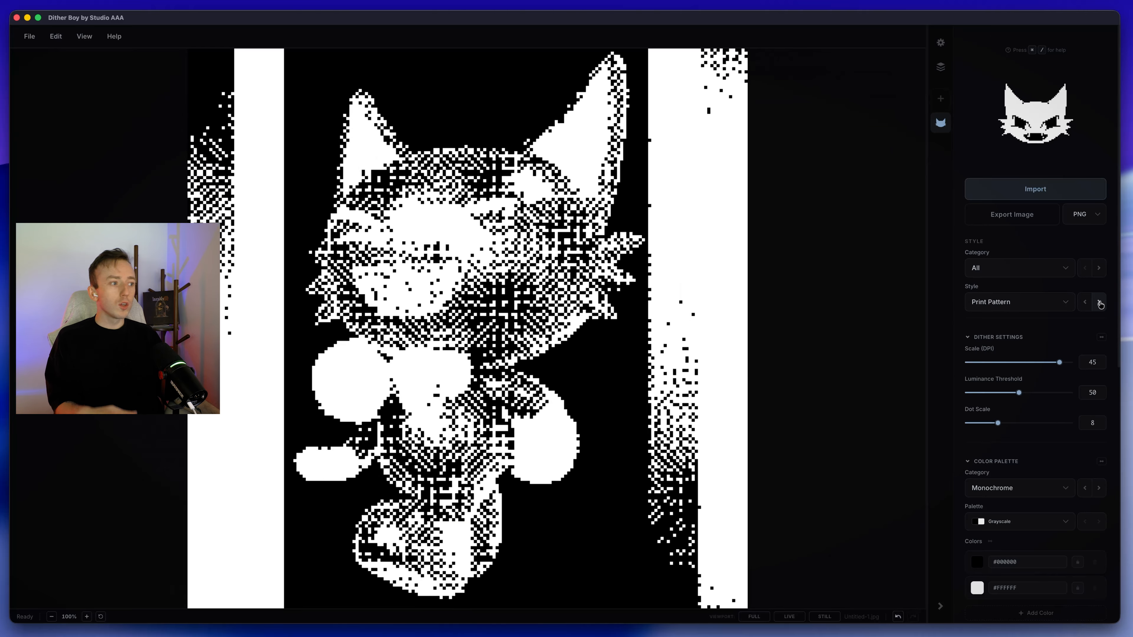
pyautogui.click(1099, 302)
pyautogui.click(1099, 302)
pyautogui.click(1099, 302)
pyautogui.click(1100, 303)
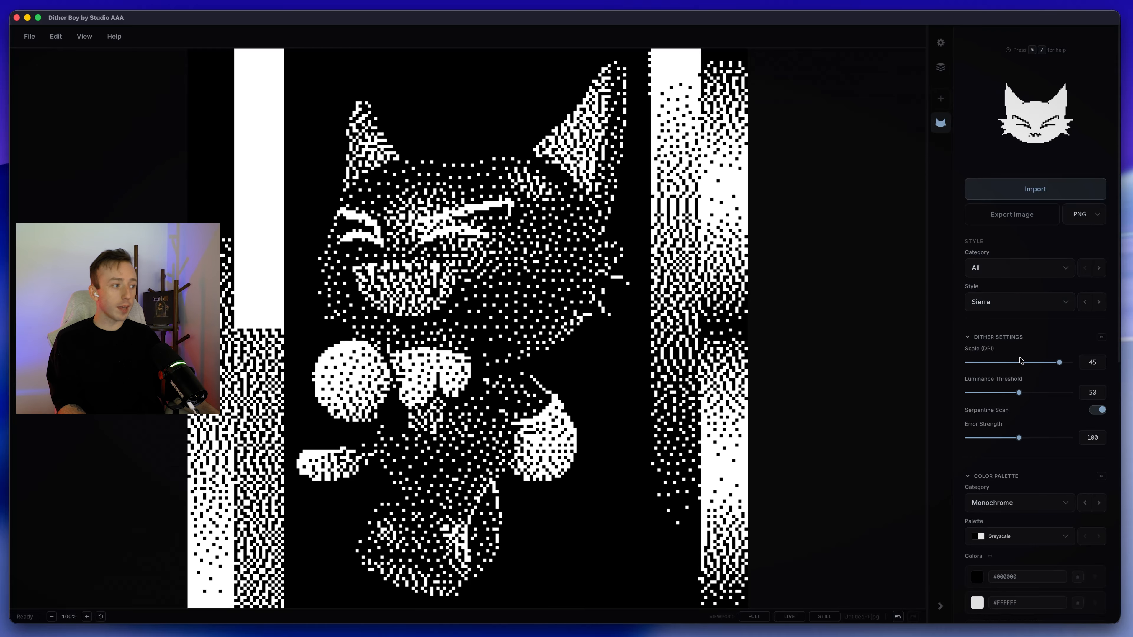
# Step: Inspect the dither dots up close, and set the dither scale to 50 and the brightness to 200
pyautogui.scroll(10, 500, 266)
pyautogui.moveTo(302, 267); pyautogui.dragTo(564, 141)
pyautogui.moveTo(462, 195); pyautogui.dragTo(392, 211)
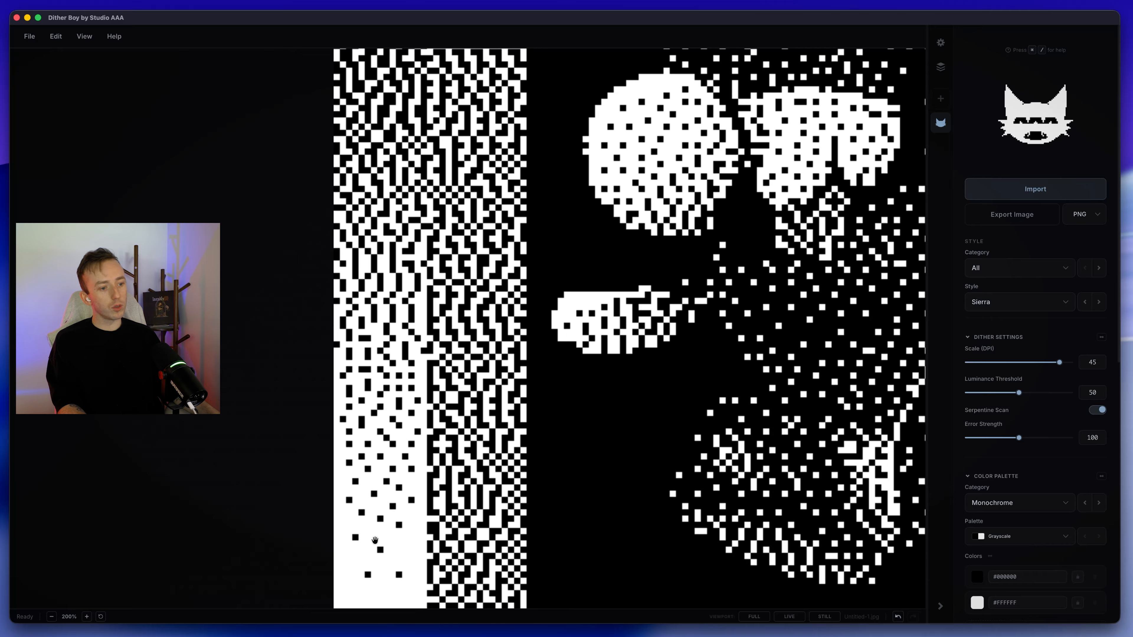
pyautogui.scroll(-12, 427, 288)
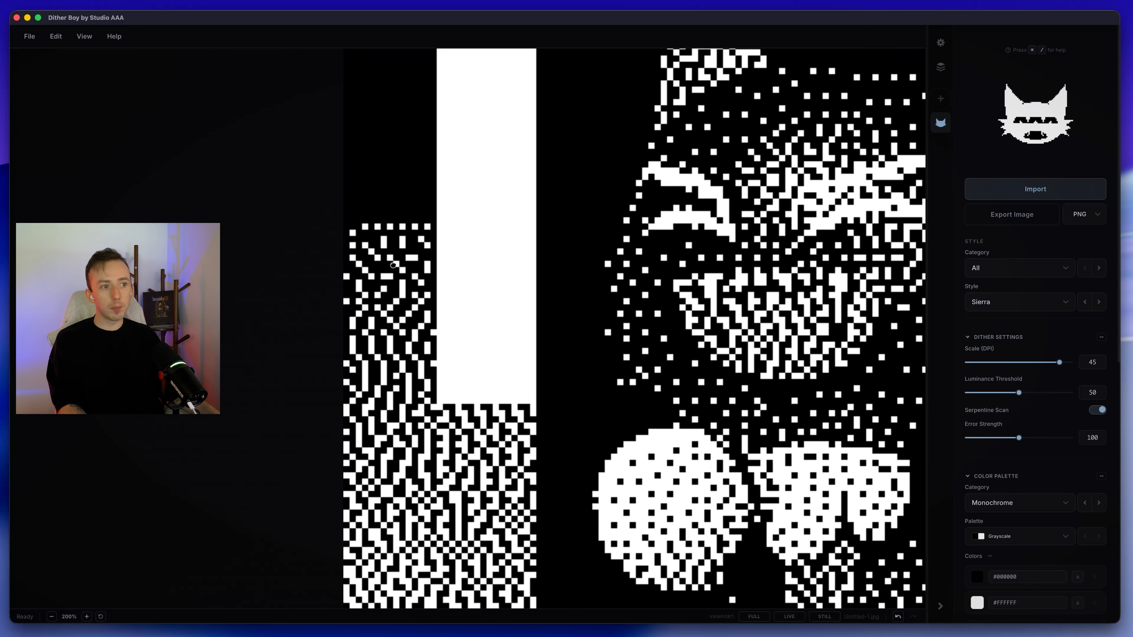
pyautogui.scroll(2, 488, 358)
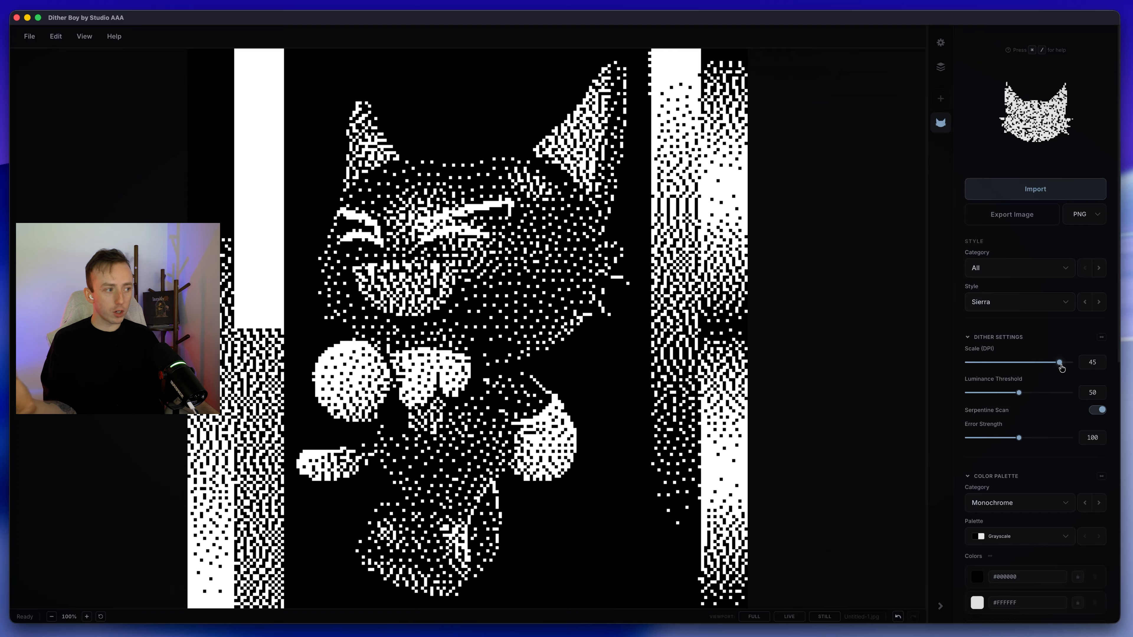
pyautogui.moveTo(1062, 367); pyautogui.dragTo(1073, 370)
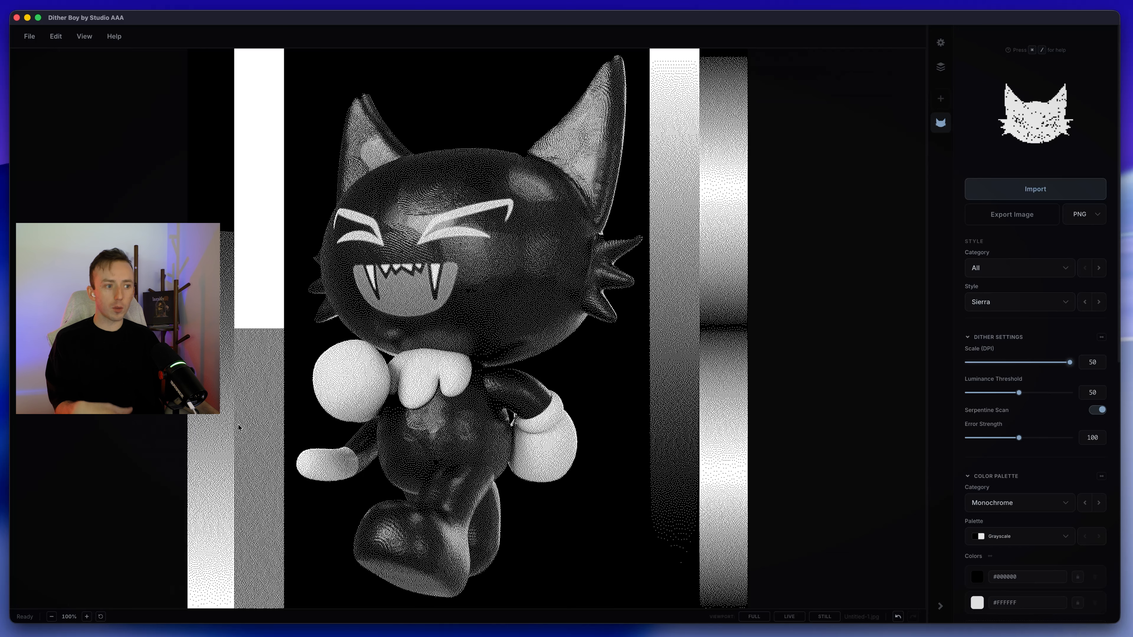
pyautogui.scroll(-10, 1019, 295)
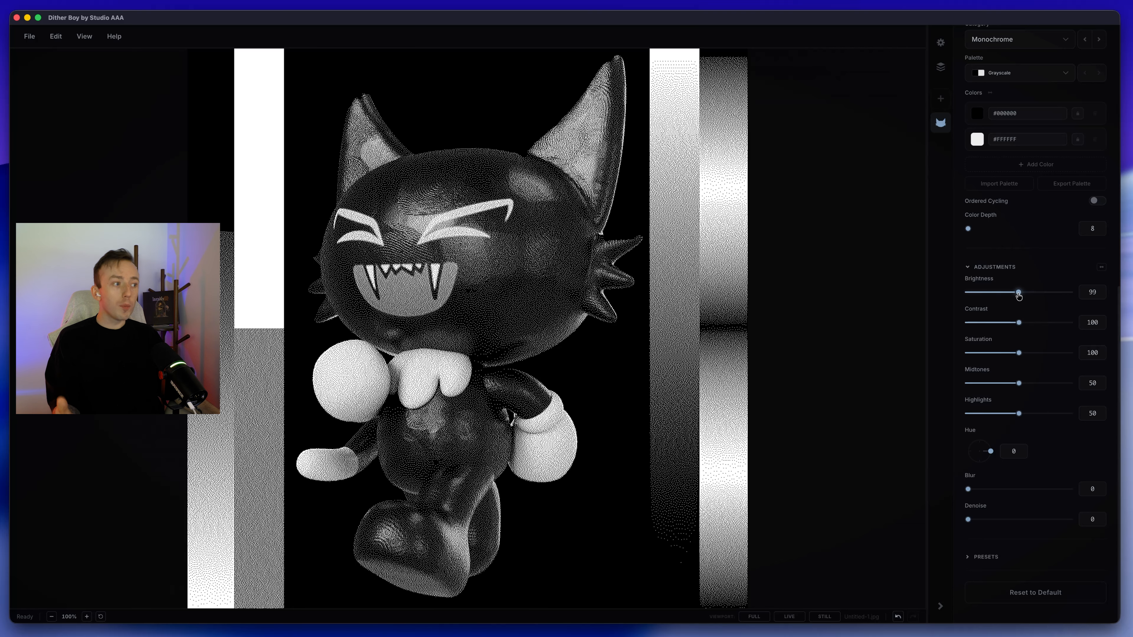
pyautogui.moveTo(1018, 295); pyautogui.dragTo(1069, 291)
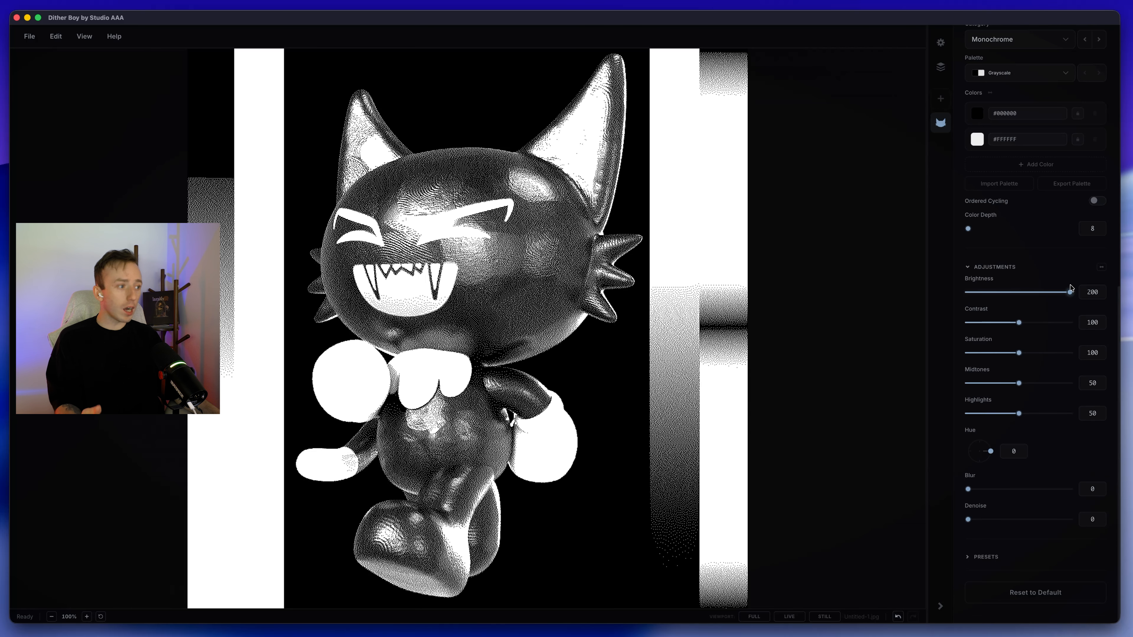
# Step: Examine the Sierra dither pattern up close on the gradient bar and the character's face
pyautogui.scroll(10, 1048, 263)
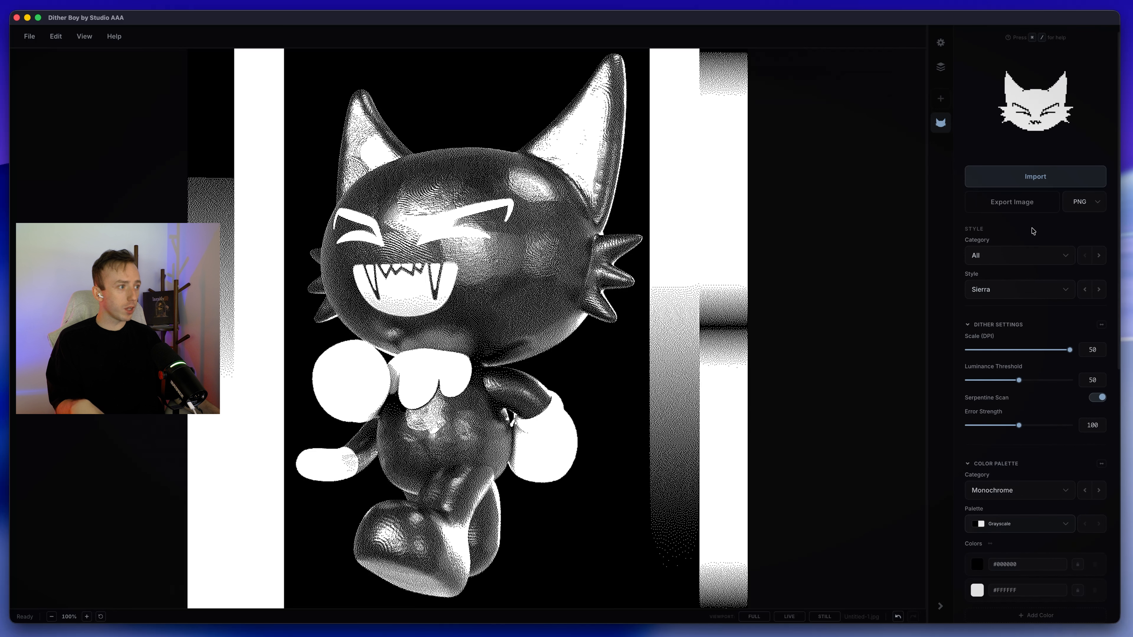
pyautogui.scroll(-6, 1045, 332)
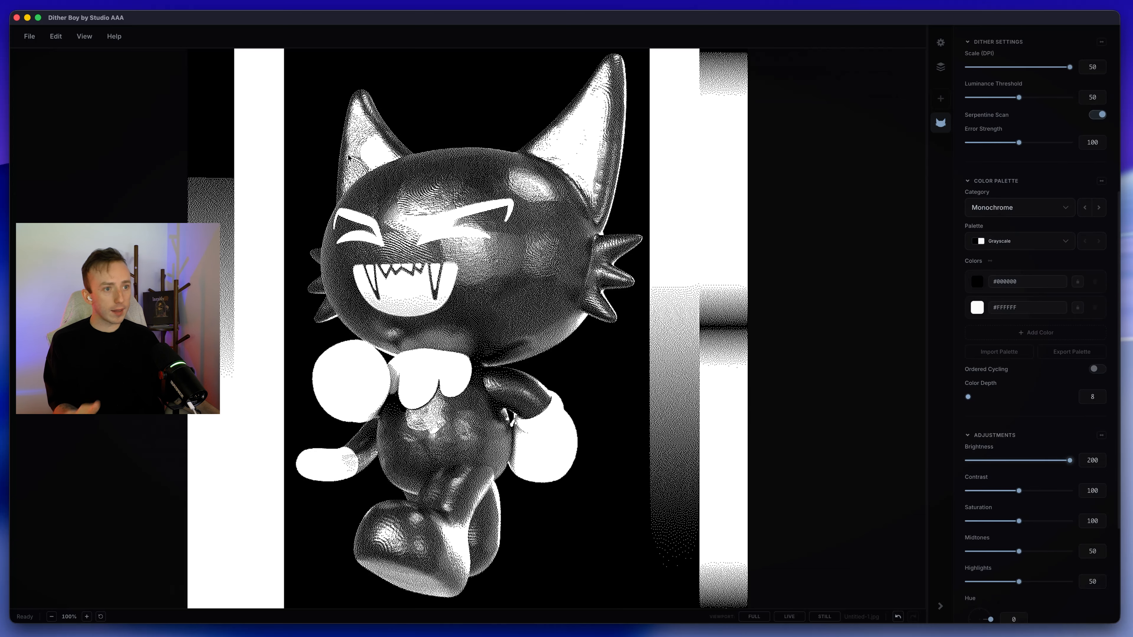
pyautogui.scroll(8, 307, 180)
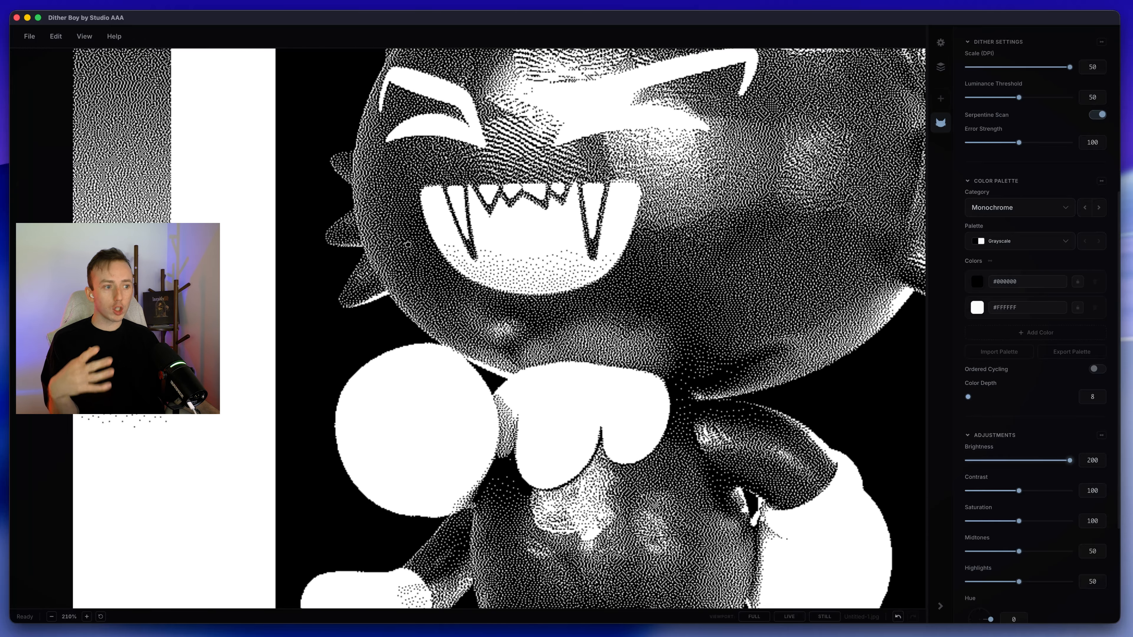
pyautogui.moveTo(407, 244); pyautogui.dragTo(527, 235)
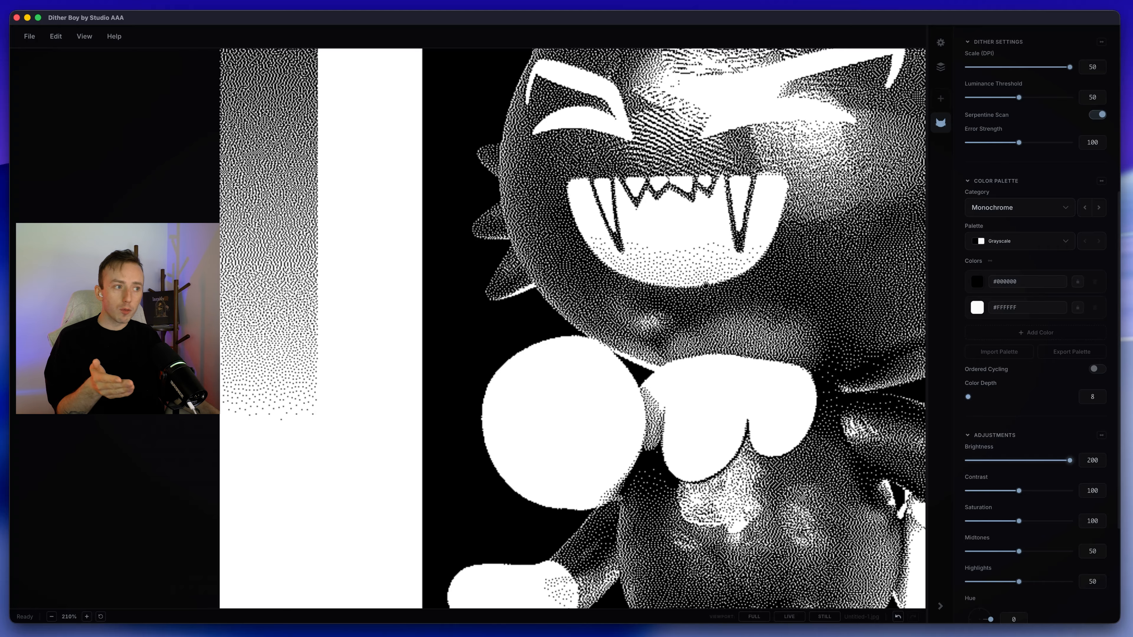
pyautogui.scroll(3, 709, 285)
pyautogui.scroll(4, 708, 286)
pyautogui.moveTo(507, 263); pyautogui.dragTo(611, 429)
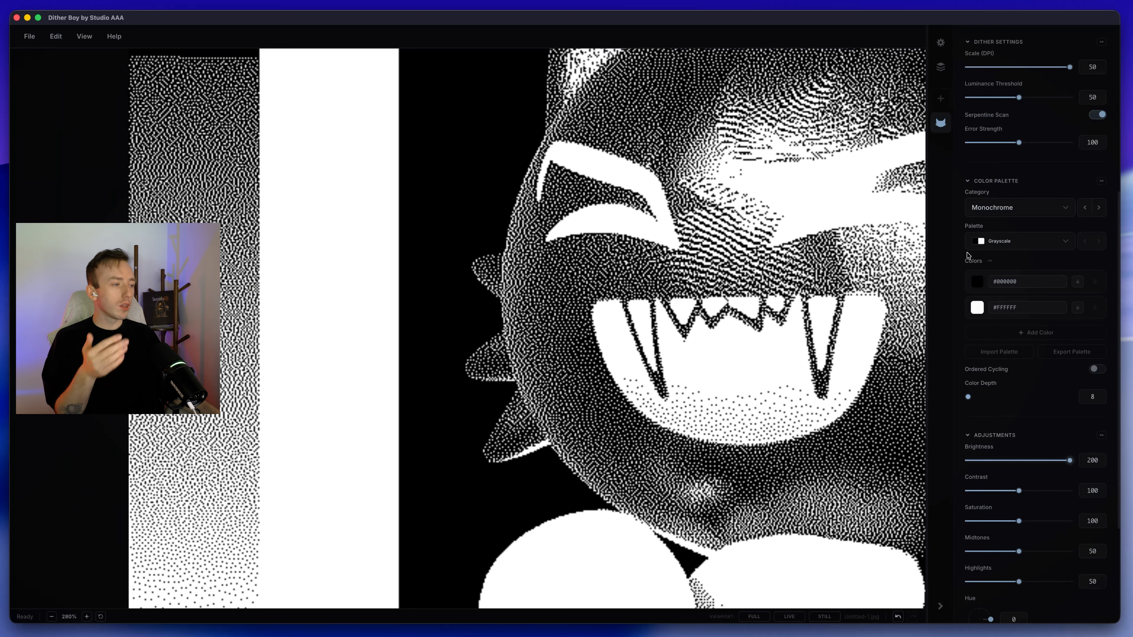
# Step: Enable temporal variation with an intensity of 10 and switch the dither style to Original
pyautogui.click(941, 120)
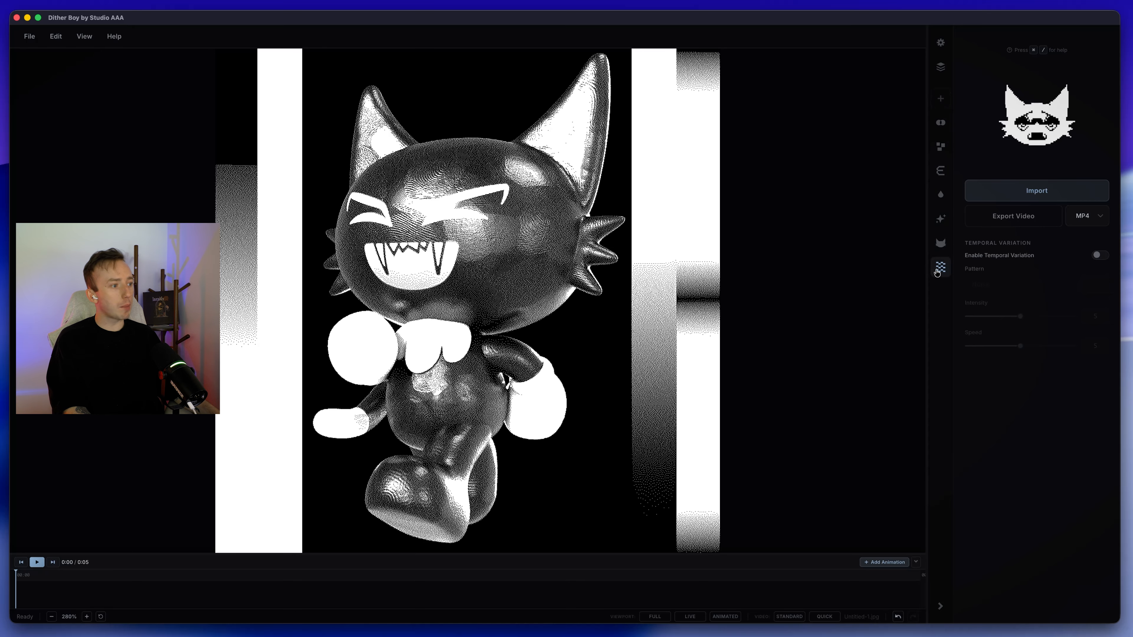
pyautogui.click(942, 245)
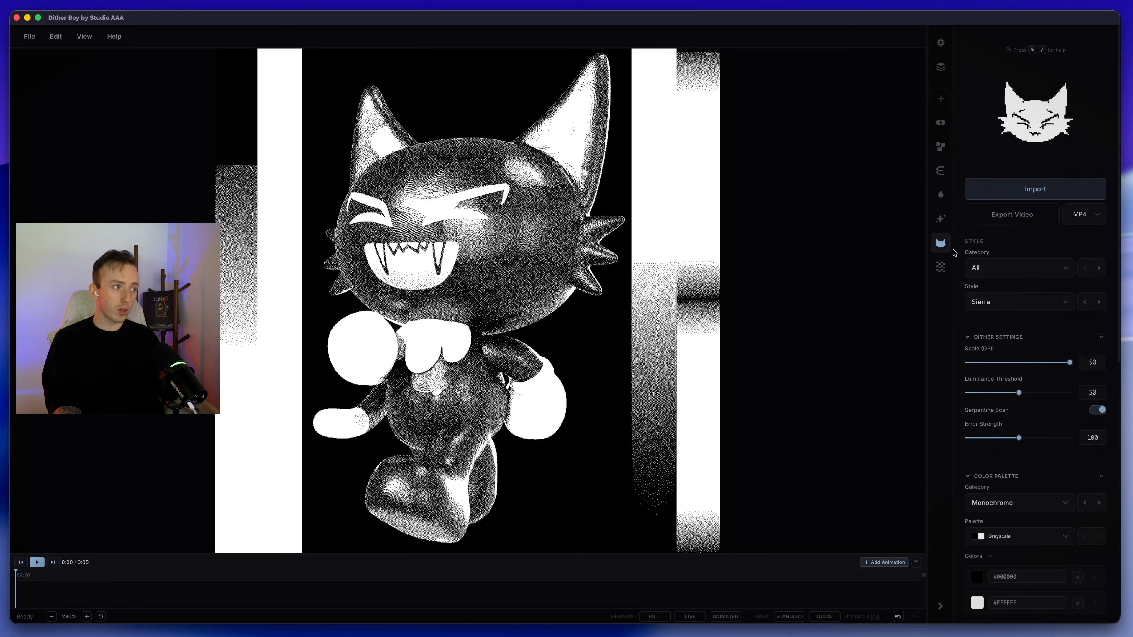
pyautogui.click(941, 267)
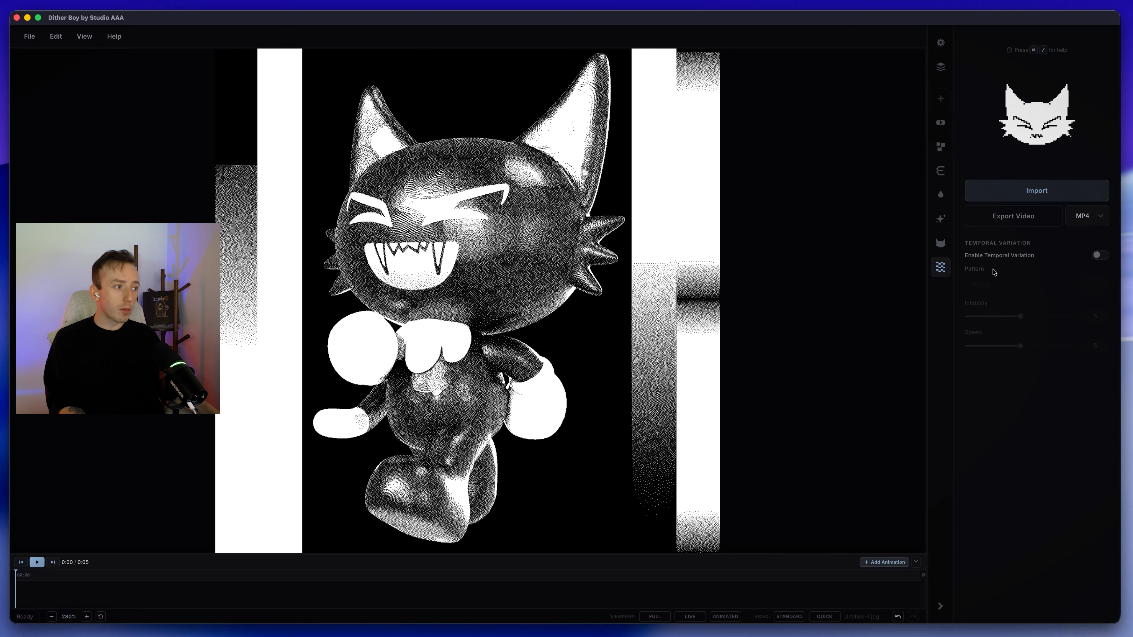
pyautogui.click(1098, 256)
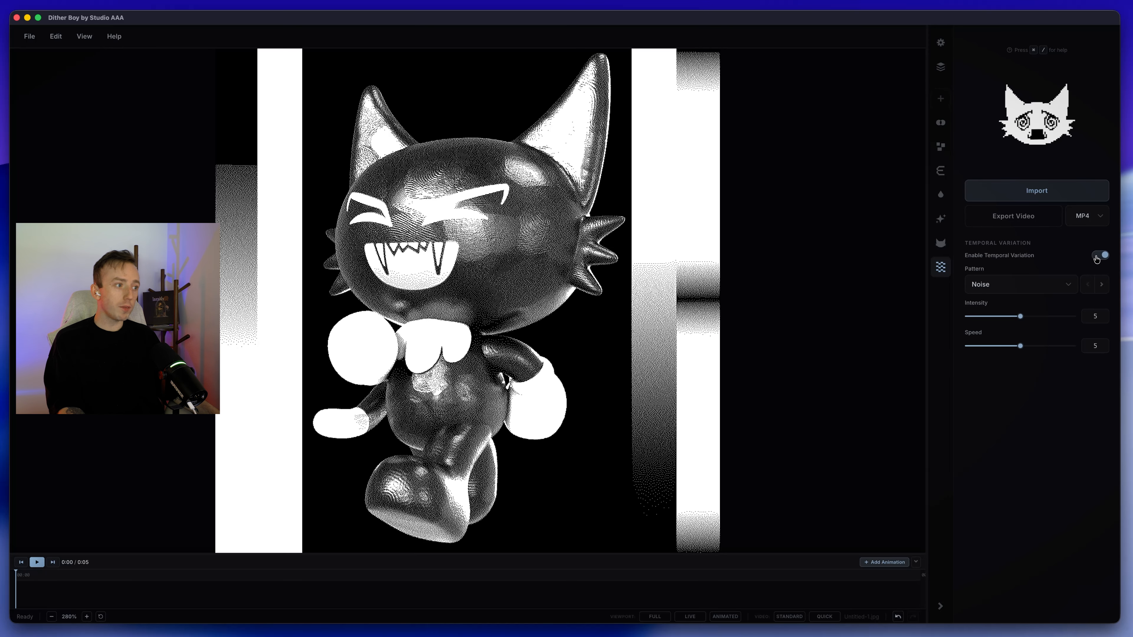
pyautogui.click(941, 243)
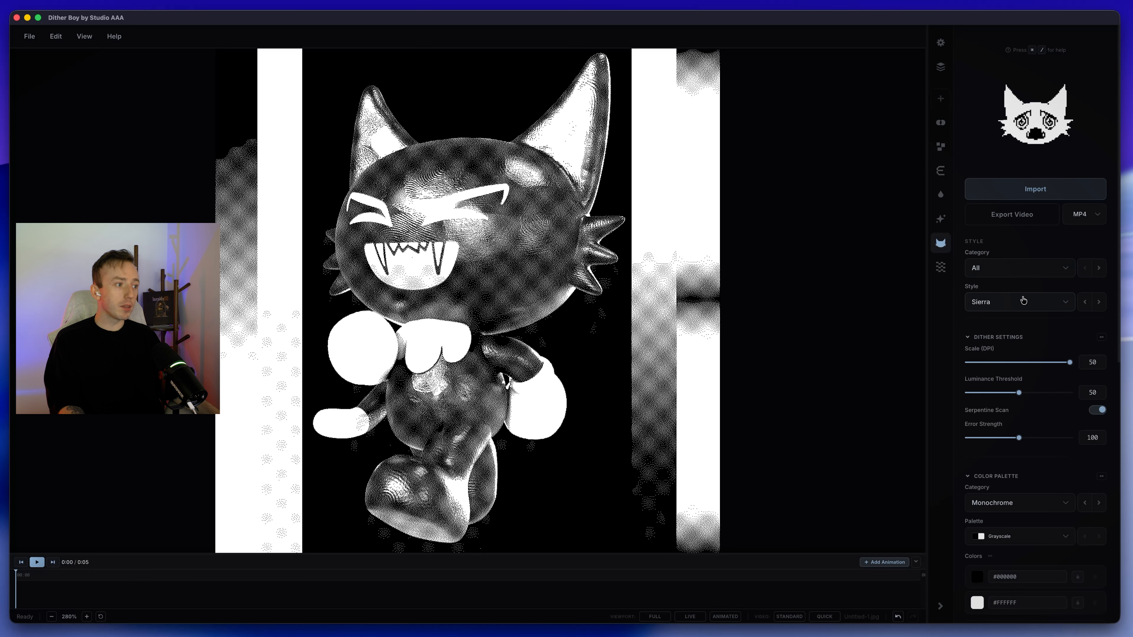
pyautogui.click(1022, 299)
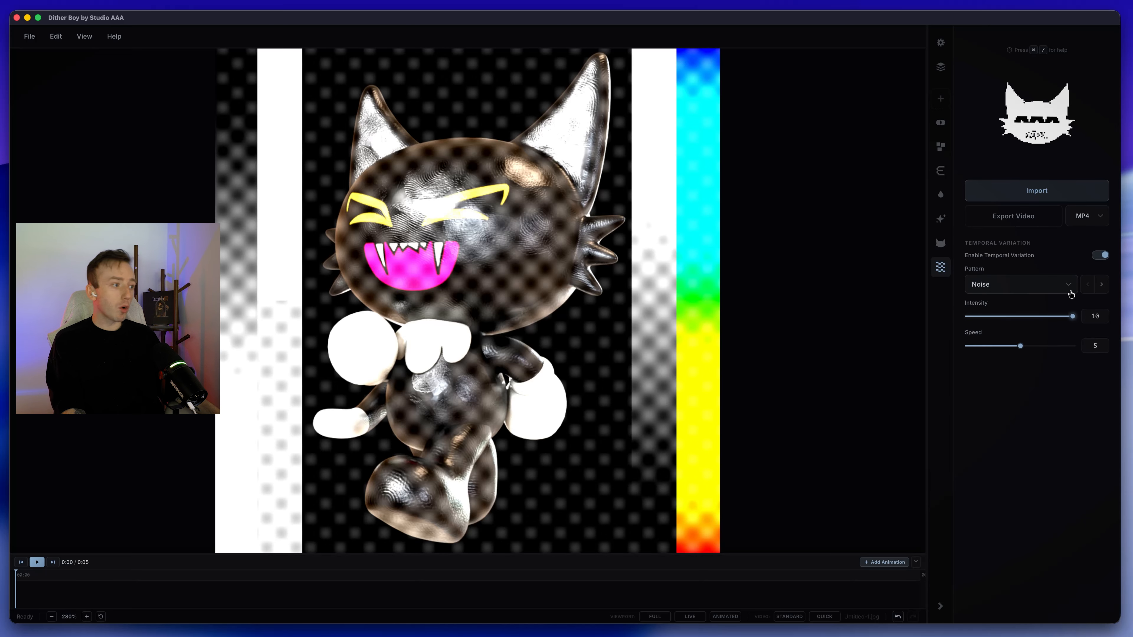
# Step: Cycle through the temporal variation patterns to Spiral and preview it at another point on the timeline
pyautogui.click(1102, 285)
pyautogui.click(1102, 286)
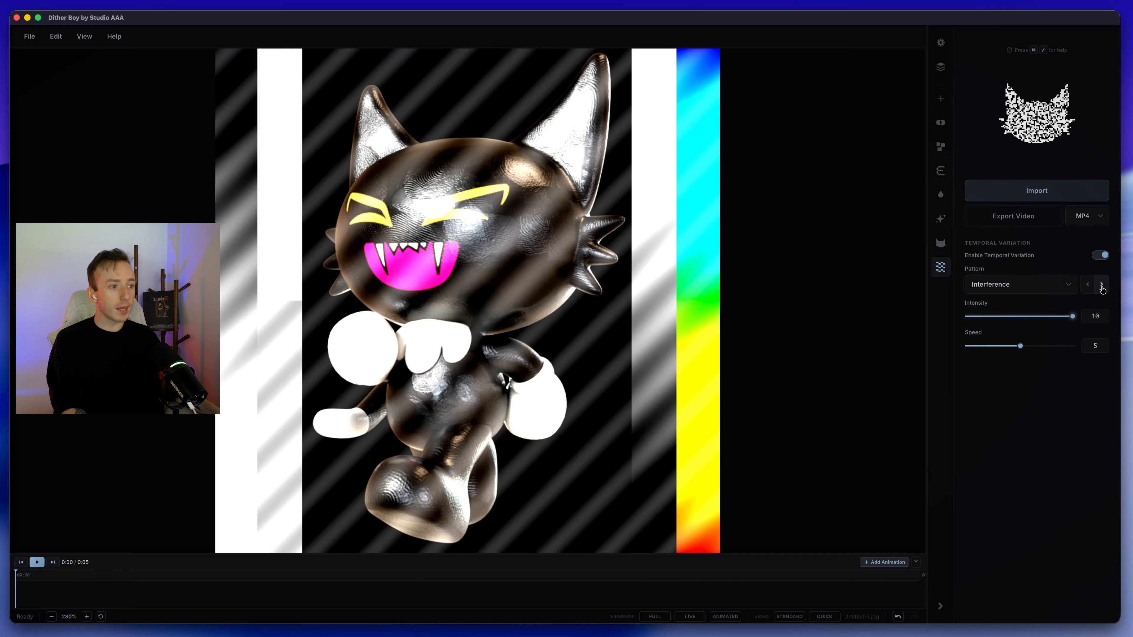
pyautogui.click(1102, 286)
pyautogui.click(1102, 286)
pyautogui.click(1102, 285)
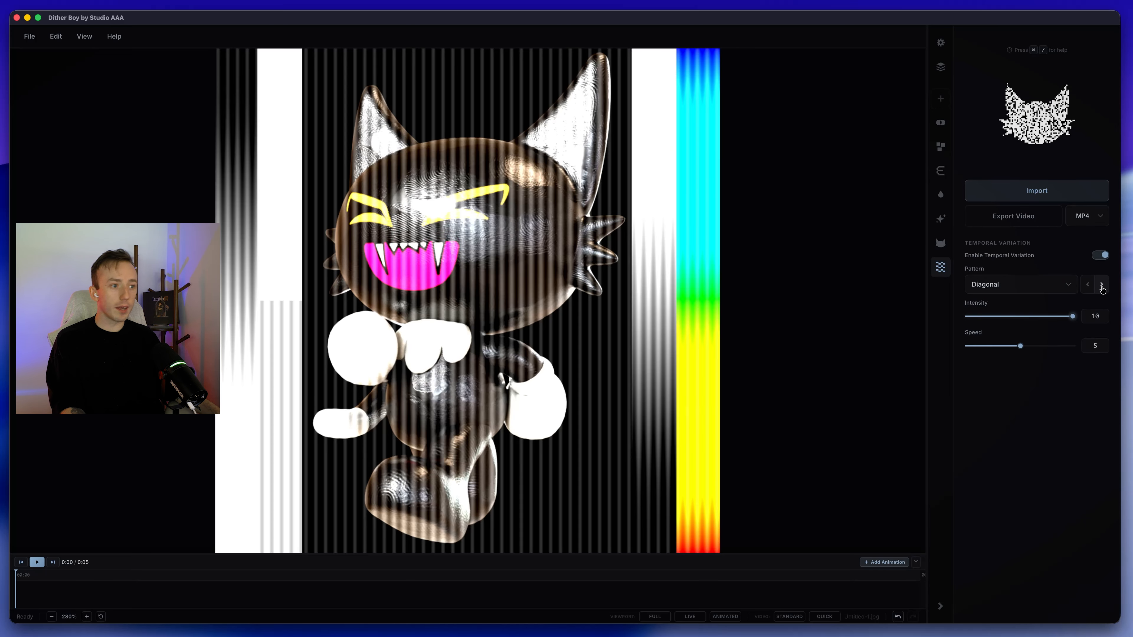
pyautogui.click(1102, 286)
pyautogui.click(290, 581)
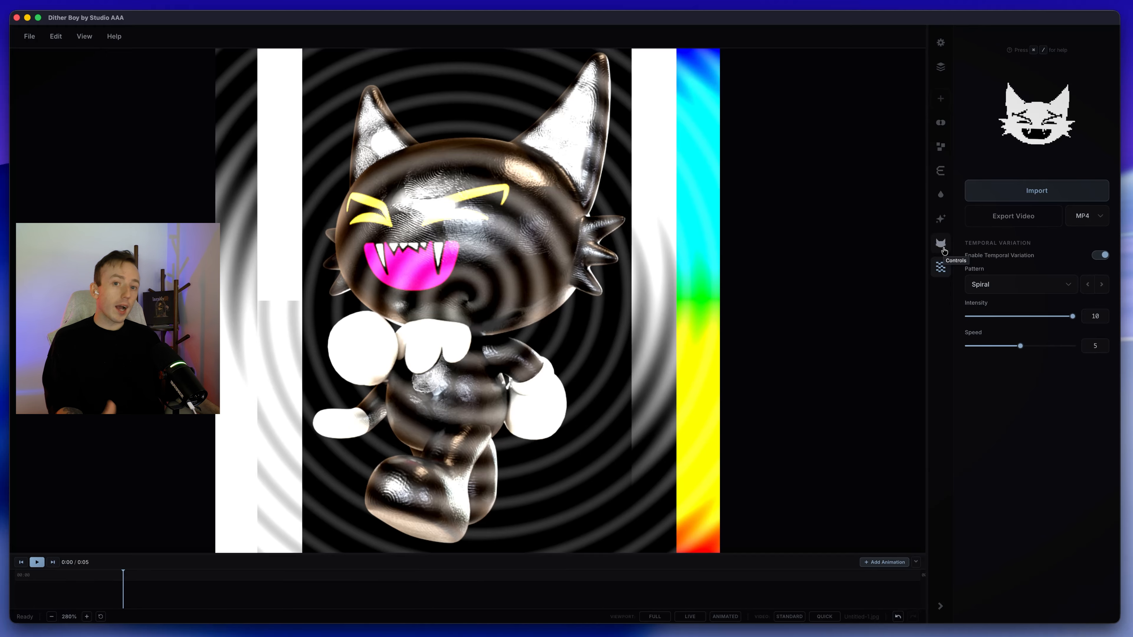
# Step: Set the dither style to Ostromukhov and open the post-processing settings
pyautogui.click(943, 249)
pyautogui.click(1098, 303)
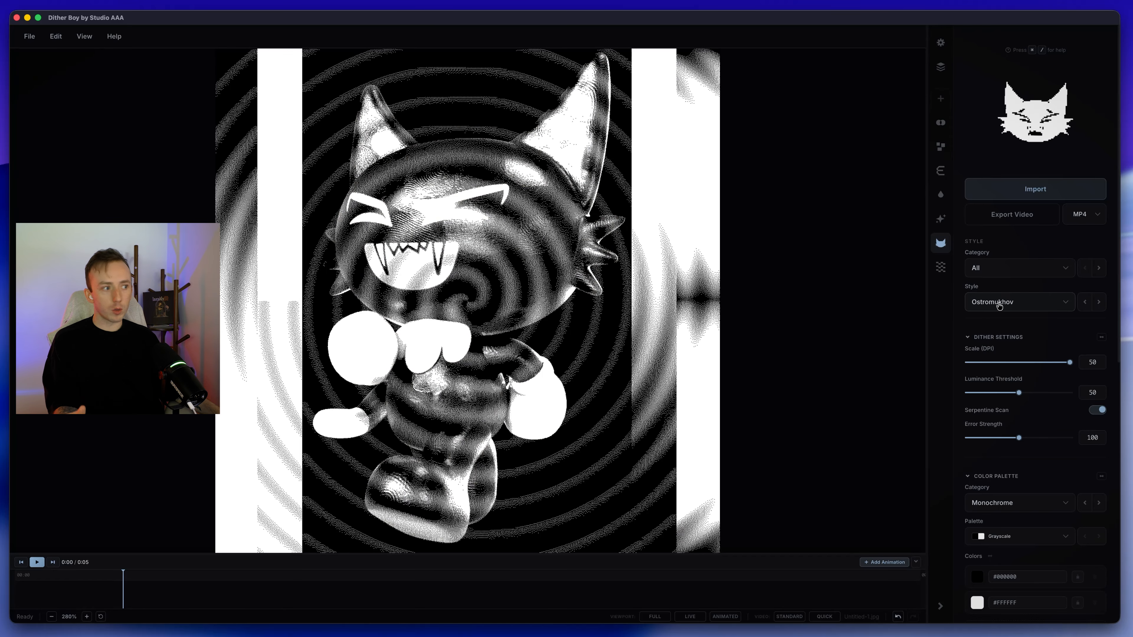
pyautogui.click(942, 221)
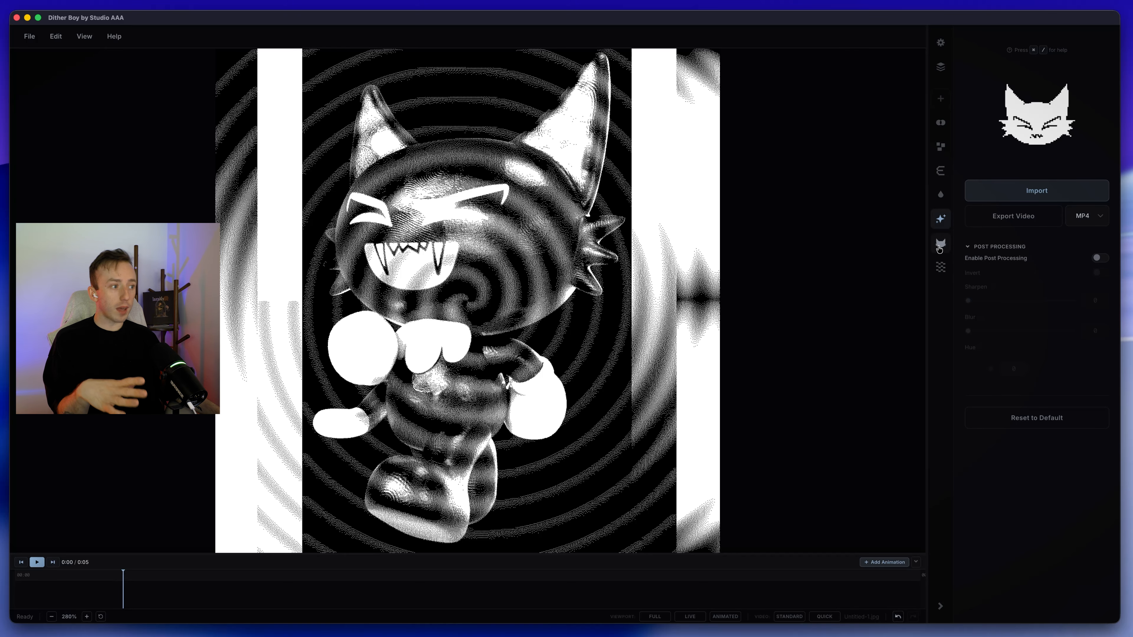
pyautogui.click(940, 243)
pyautogui.click(940, 220)
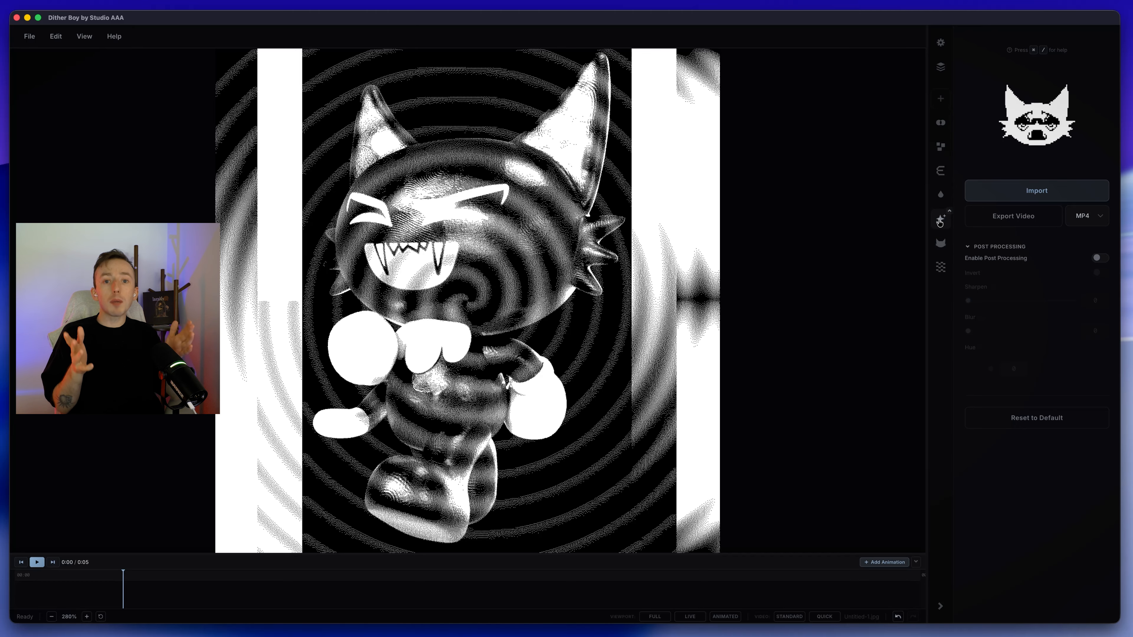
# Step: Enable a red #FF0000 tint over the dithered character and raise its opacity to 100
pyautogui.click(941, 194)
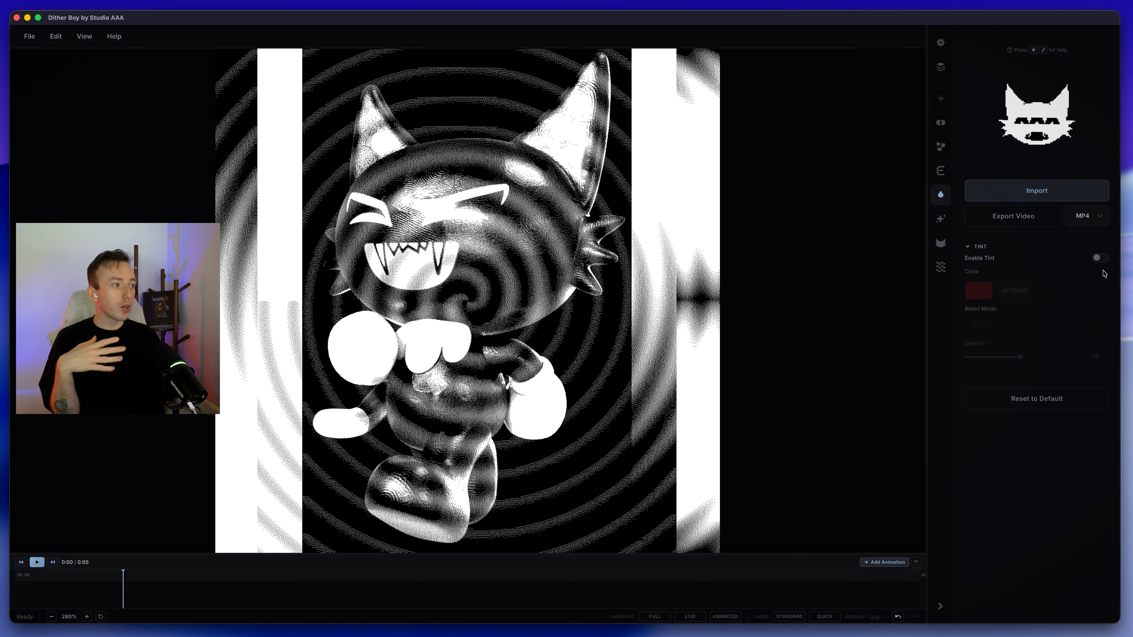
pyautogui.click(1100, 258)
pyautogui.moveTo(1057, 359); pyautogui.dragTo(1076, 357)
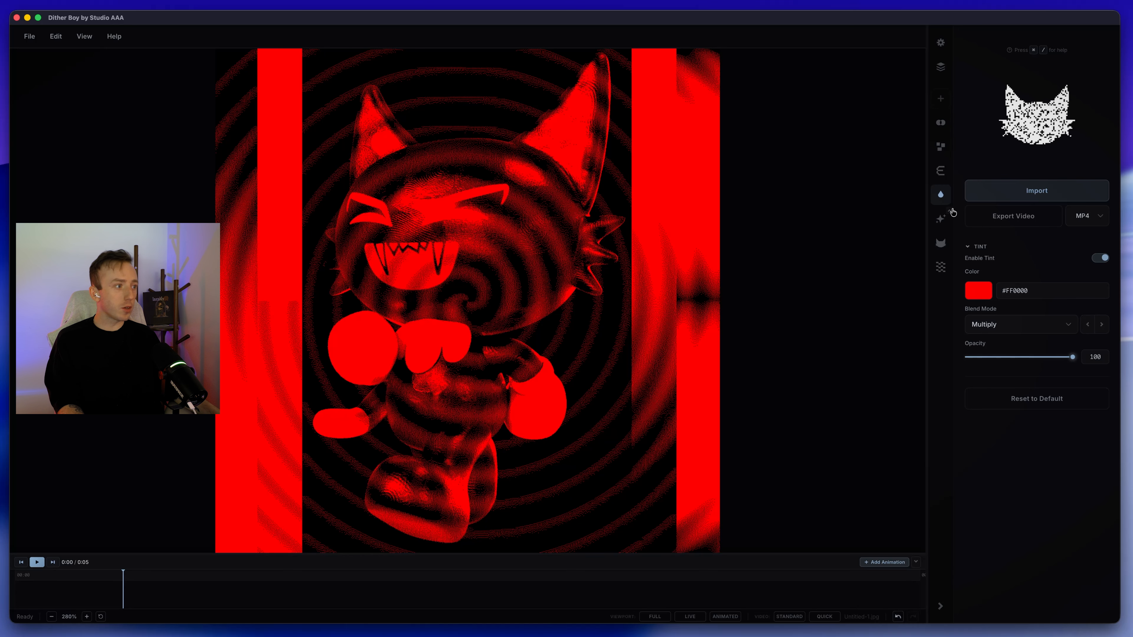
# Step: Coarsen the tinted Ostromukhov dither by setting its scale to 36
pyautogui.click(941, 243)
pyautogui.click(1016, 362)
pyautogui.click(1041, 363)
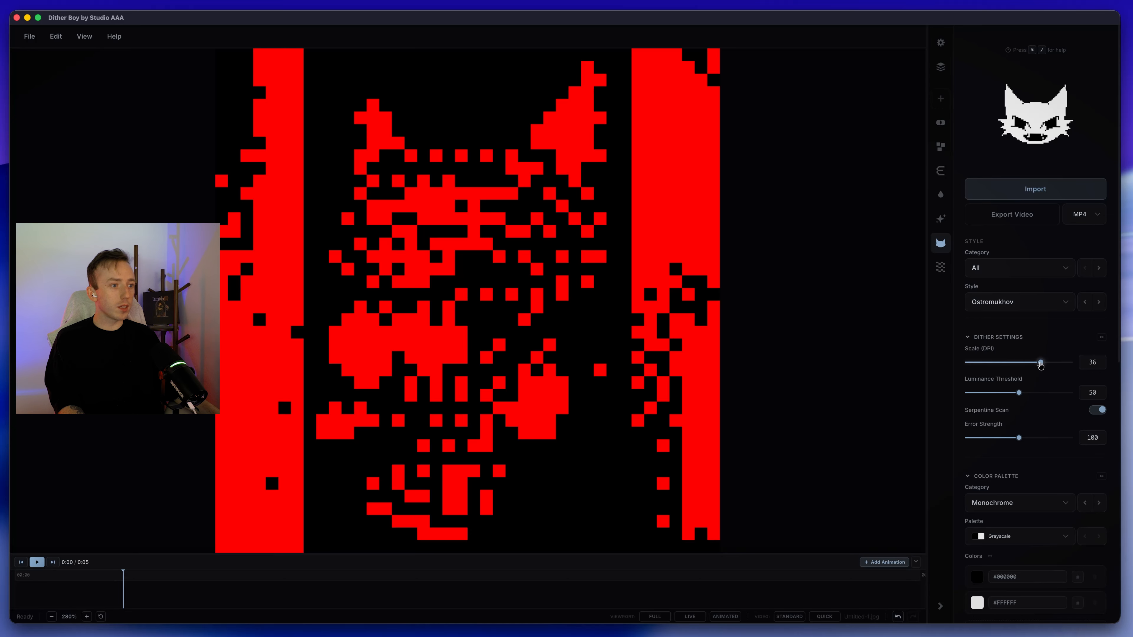
pyautogui.scroll(-1, 966, 229)
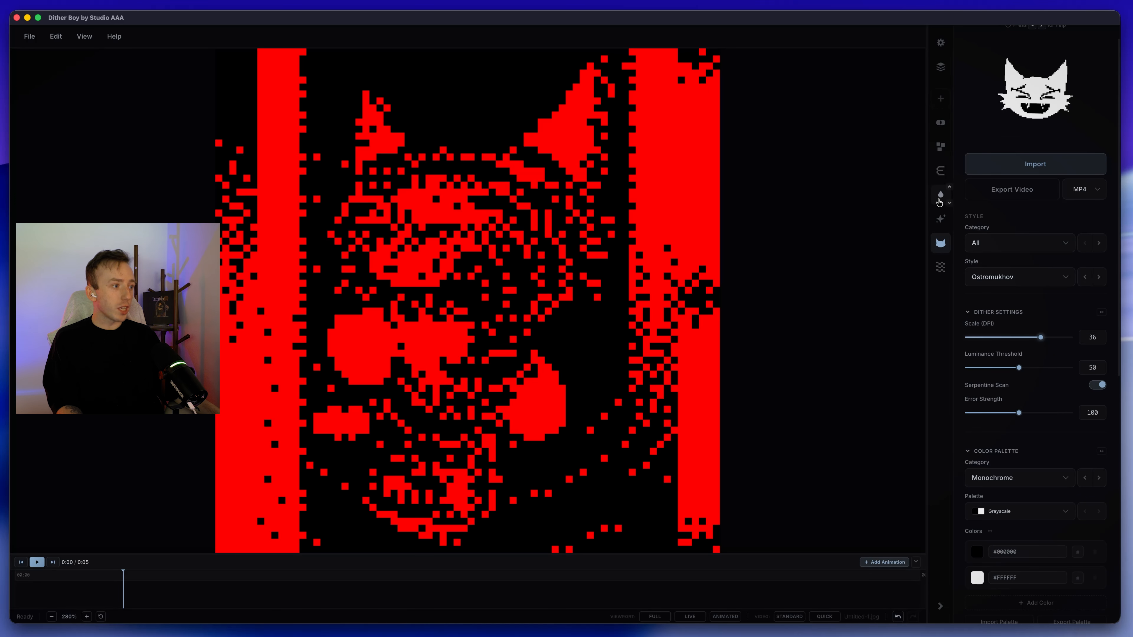
# Step: Switch the red tint off and on again to compare the image with and without it
pyautogui.click(941, 194)
pyautogui.click(1099, 258)
pyautogui.click(1099, 258)
pyautogui.click(1099, 257)
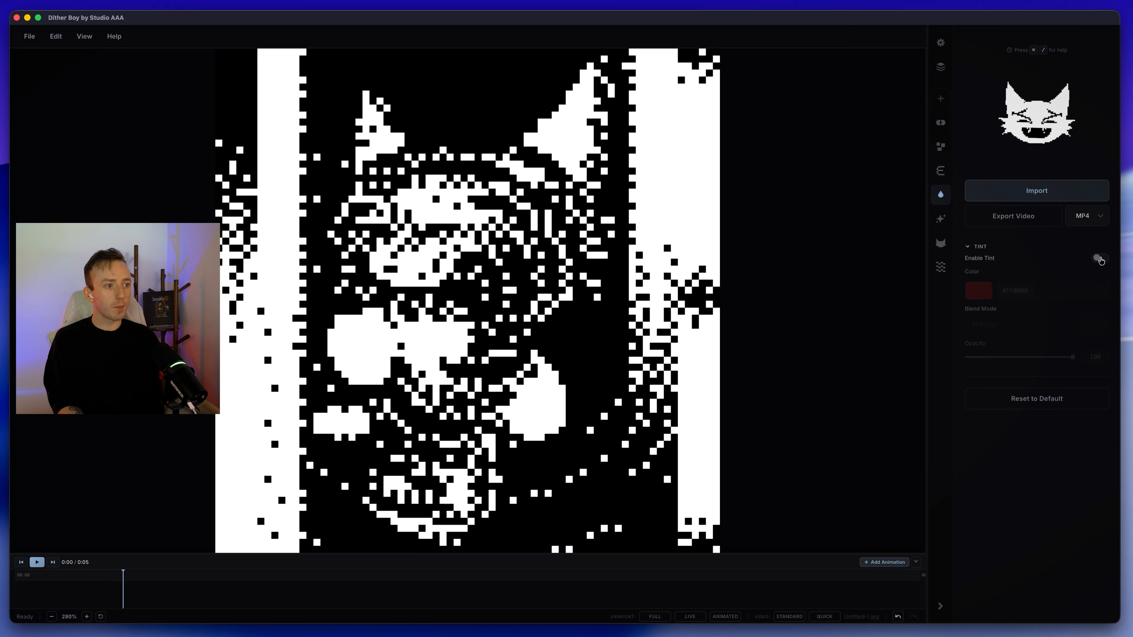
pyautogui.click(1099, 258)
# Step: Change the tint colour to orange and disable the tint
pyautogui.click(990, 296)
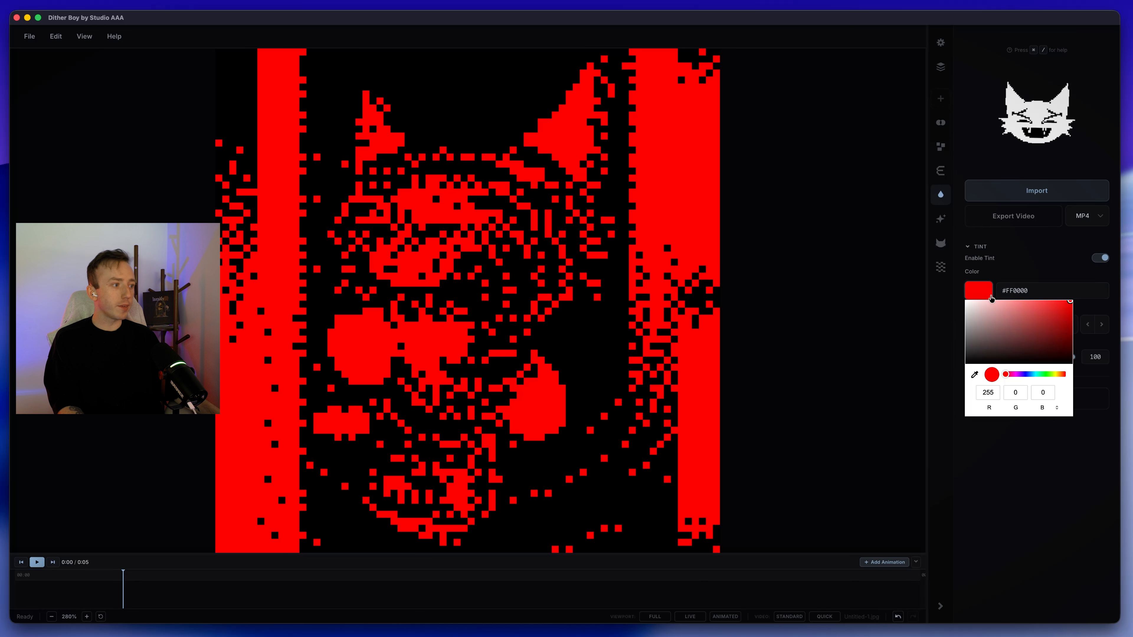
pyautogui.click(1062, 377)
pyautogui.click(1095, 275)
pyautogui.click(1099, 258)
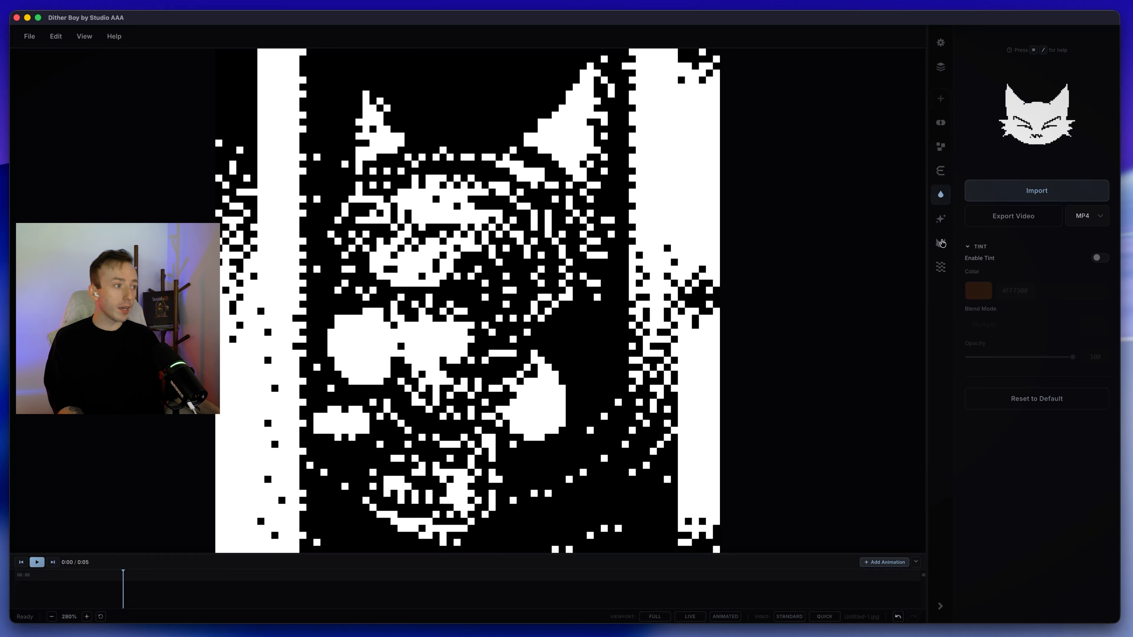
# Step: Try recolouring the white entry of the Grayscale palette to red
pyautogui.click(941, 243)
pyautogui.scroll(-2, 968, 319)
pyautogui.click(978, 323)
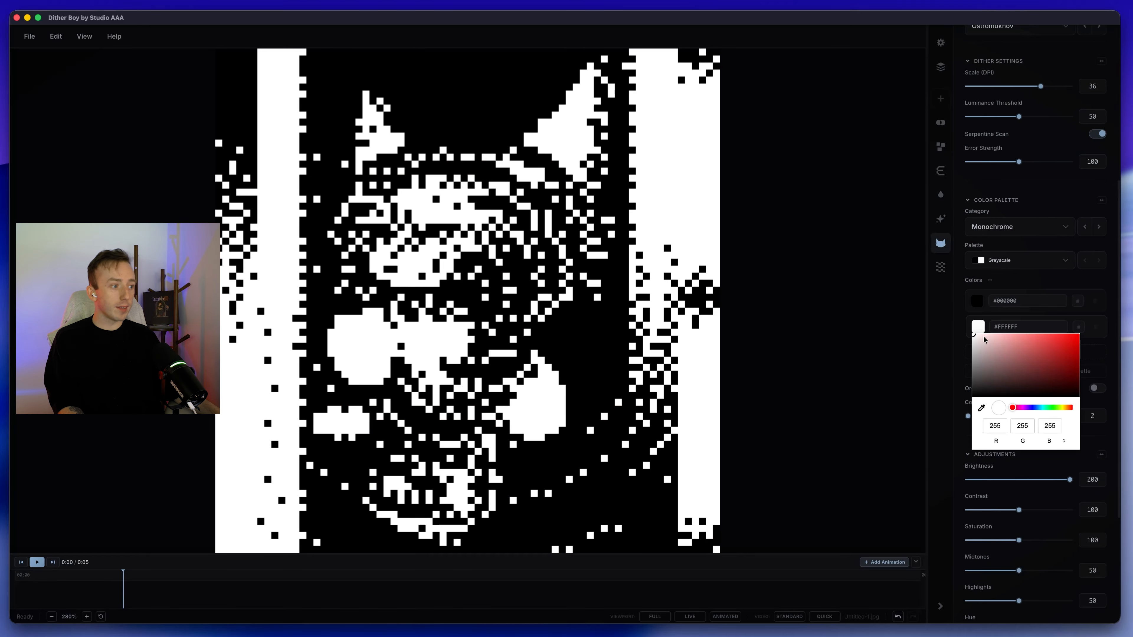
pyautogui.moveTo(1048, 358); pyautogui.dragTo(1081, 332)
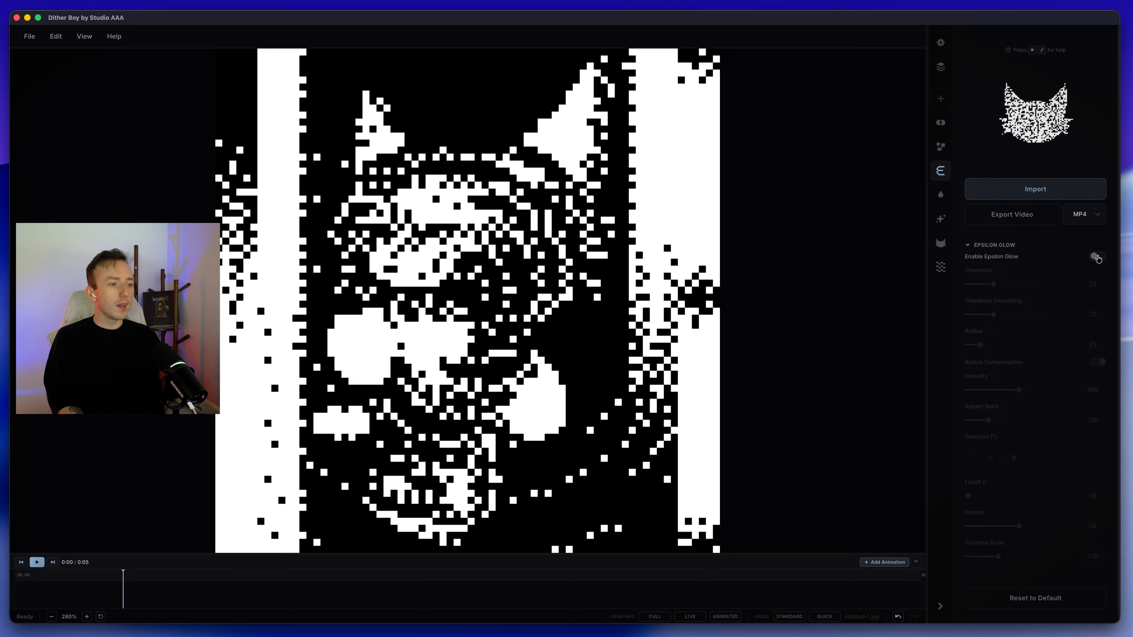
# Step: Enable Epsilon Glow and switch the dither style to Original
pyautogui.click(1101, 260)
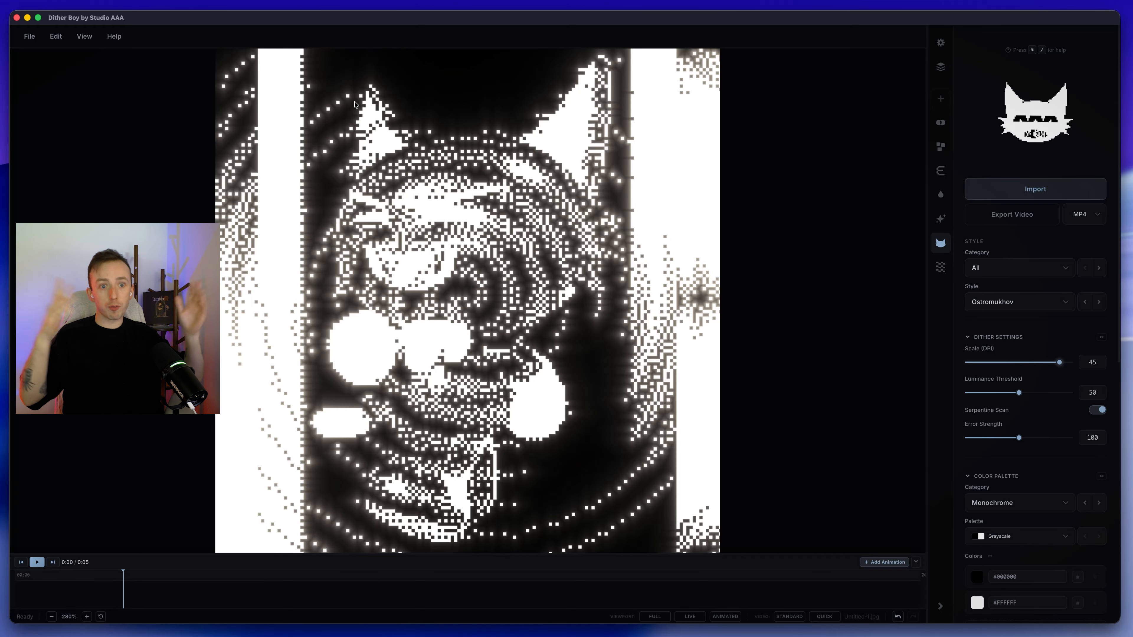
pyautogui.click(992, 307)
pyautogui.write('orig')
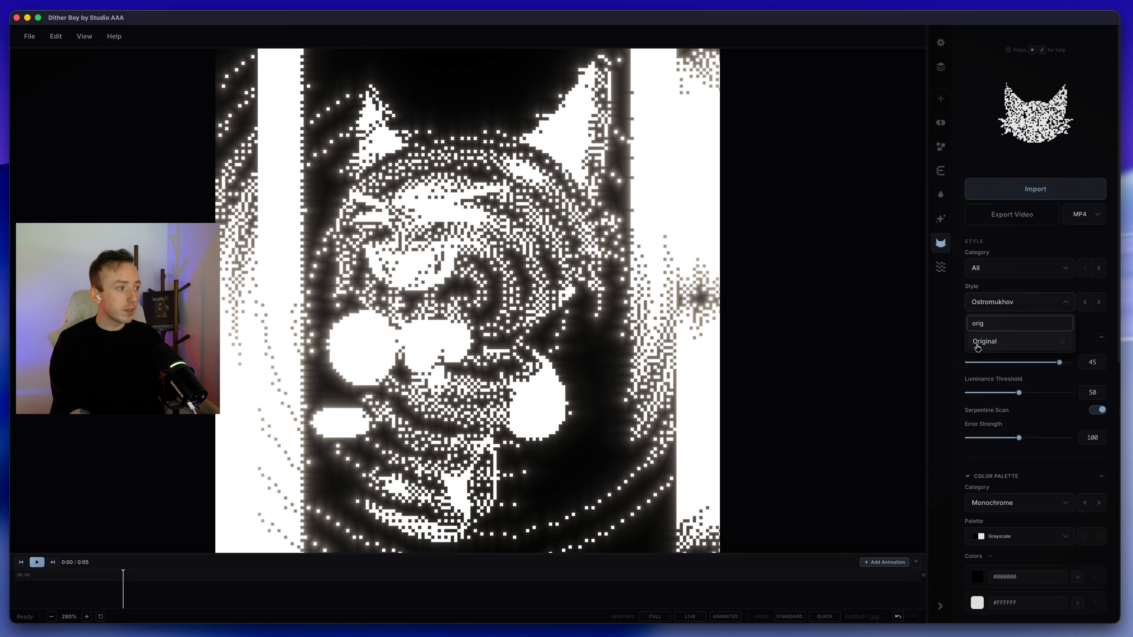
pyautogui.click(977, 344)
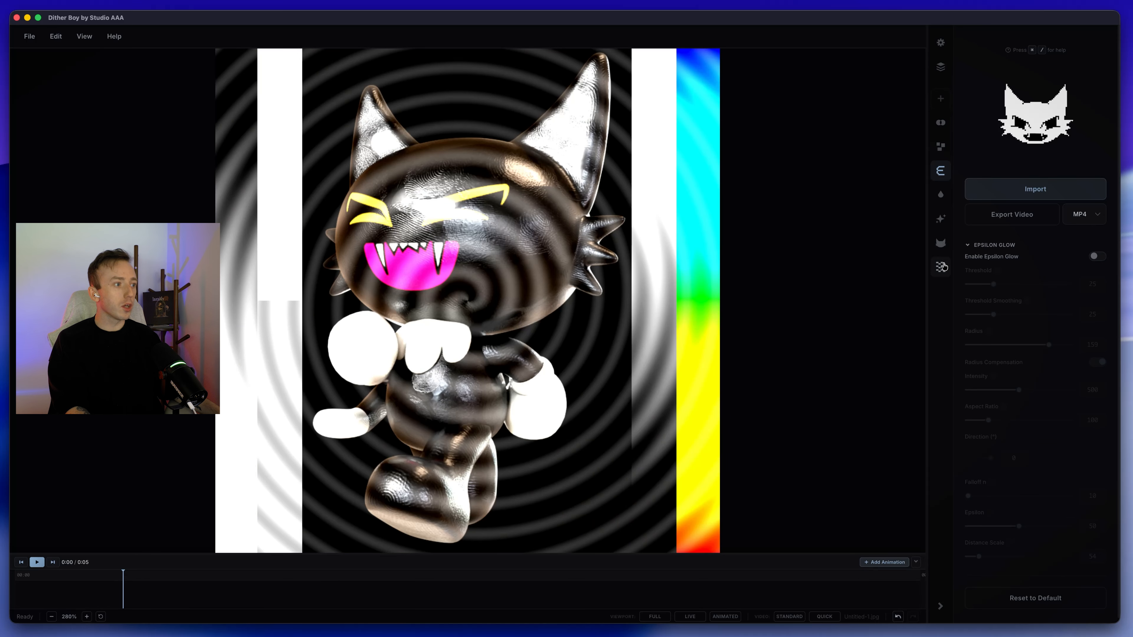
# Step: Review the Epsilon Glow settings and enable both post processing and temporal variation
pyautogui.click(942, 266)
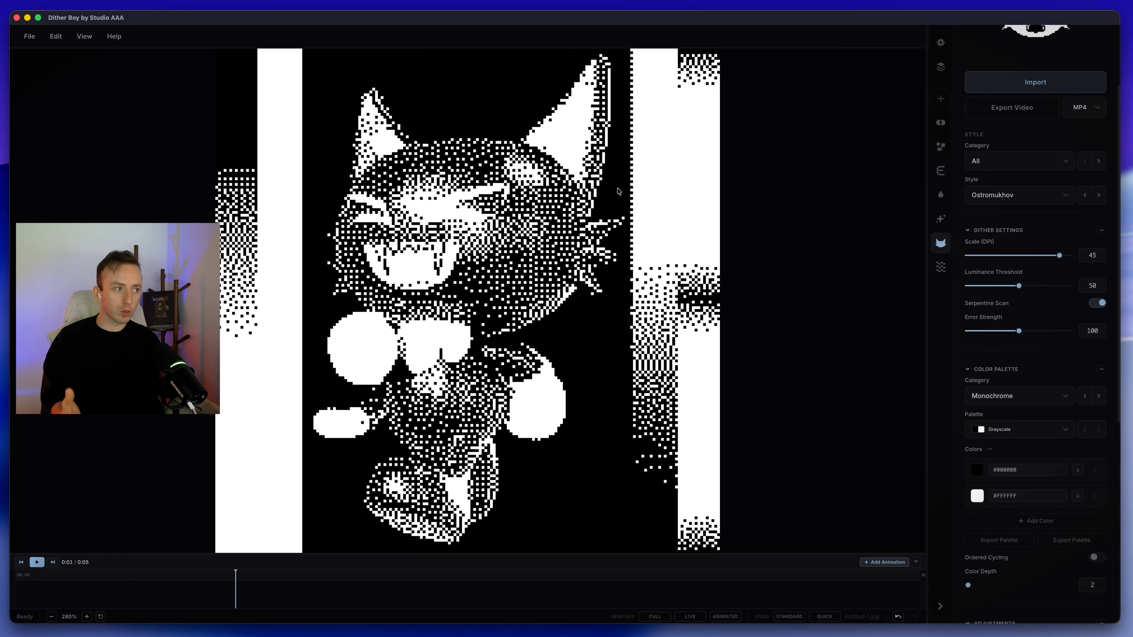
pyautogui.click(938, 172)
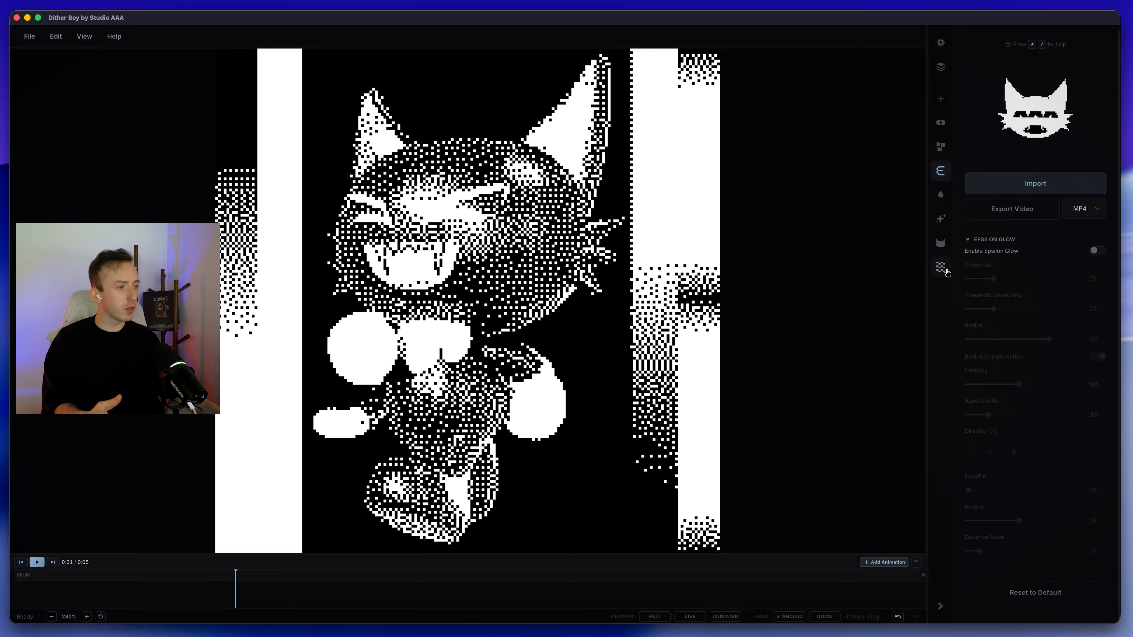
pyautogui.click(940, 219)
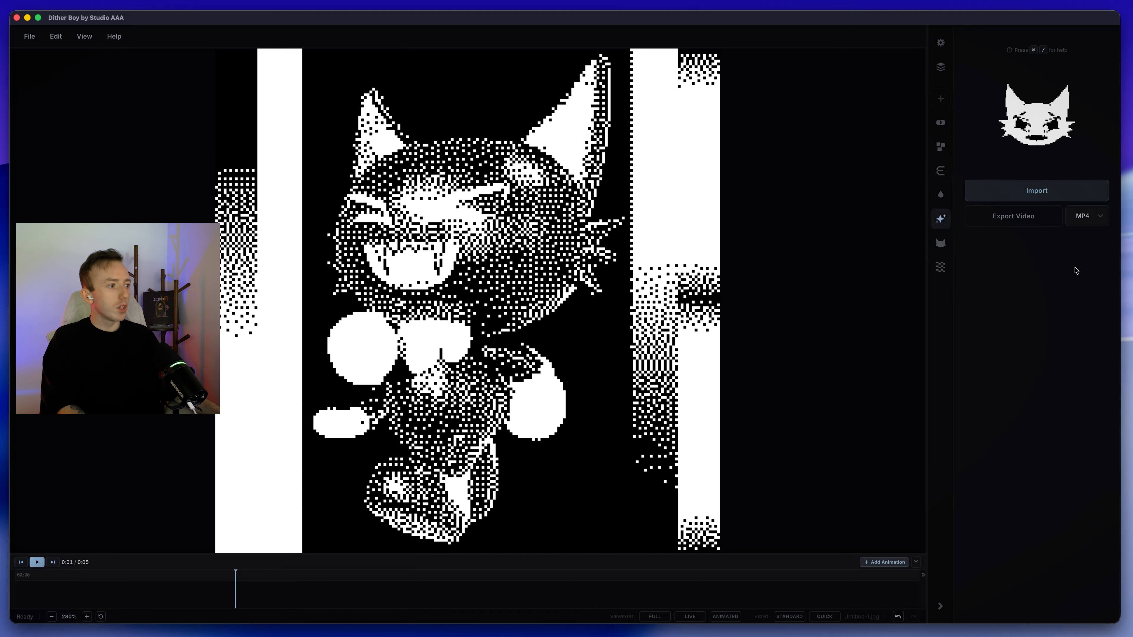
pyautogui.click(1099, 259)
pyautogui.click(941, 268)
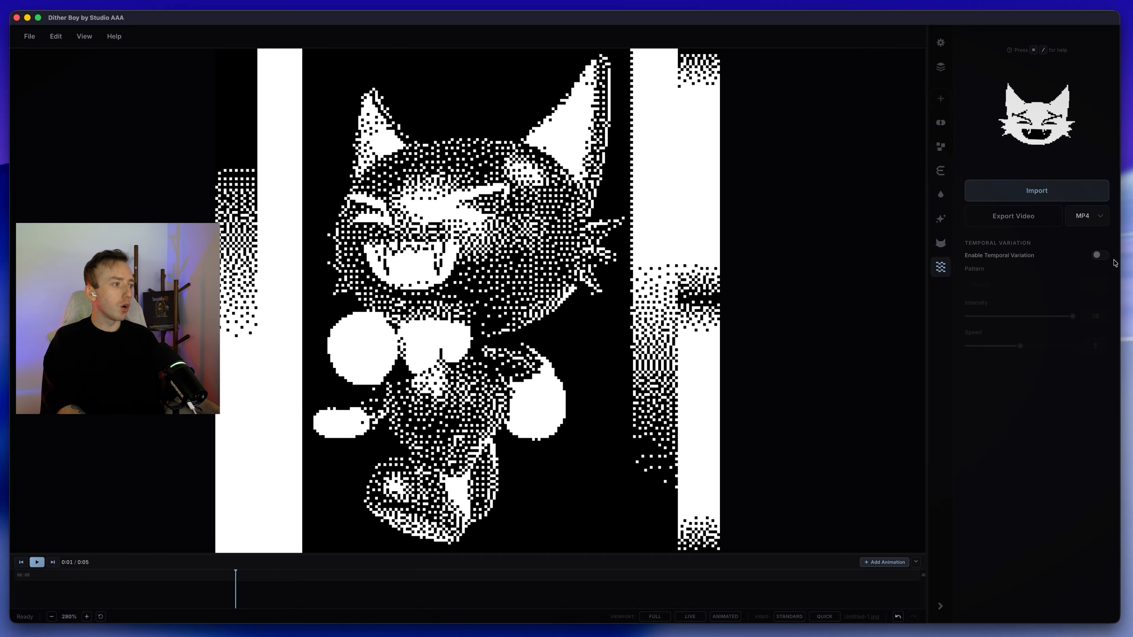
pyautogui.click(1100, 255)
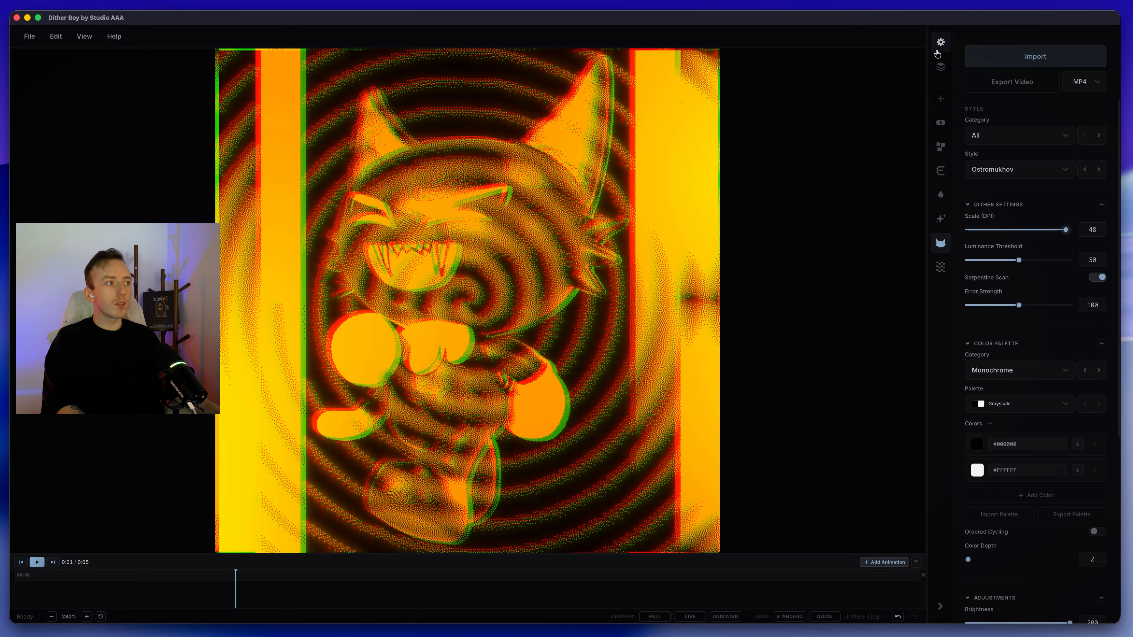
# Step: Disable the chromatic effects and the JPEG glitch on the image
pyautogui.click(941, 66)
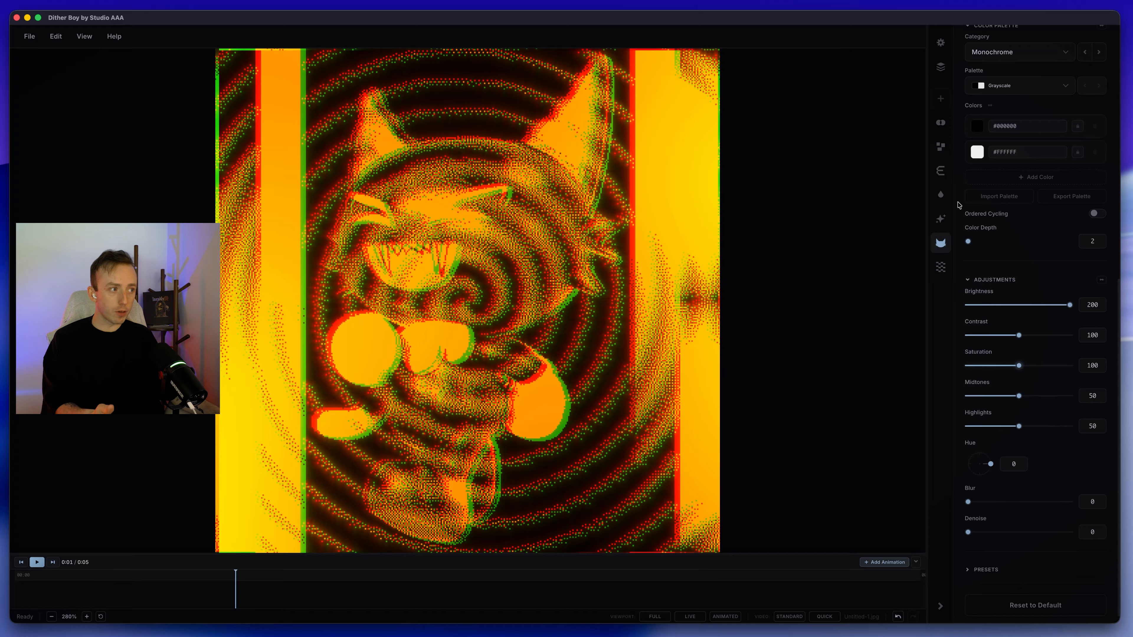
pyautogui.click(940, 122)
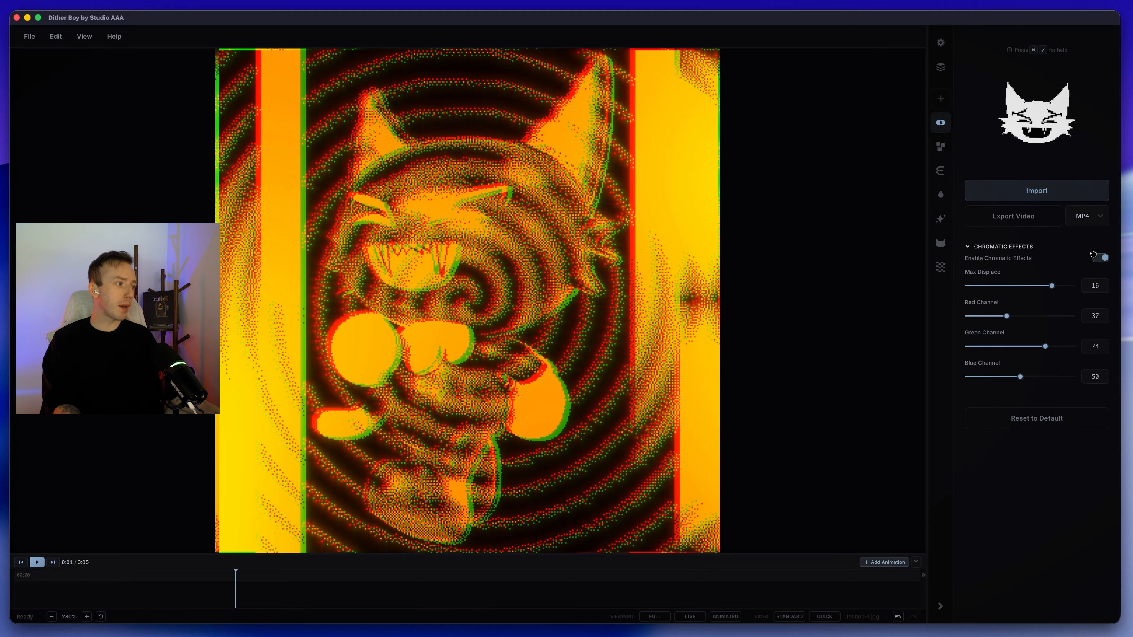
pyautogui.click(1098, 258)
pyautogui.click(941, 146)
pyautogui.click(1089, 257)
# Step: Disable Epsilon Glow and the orange tint
pyautogui.click(941, 171)
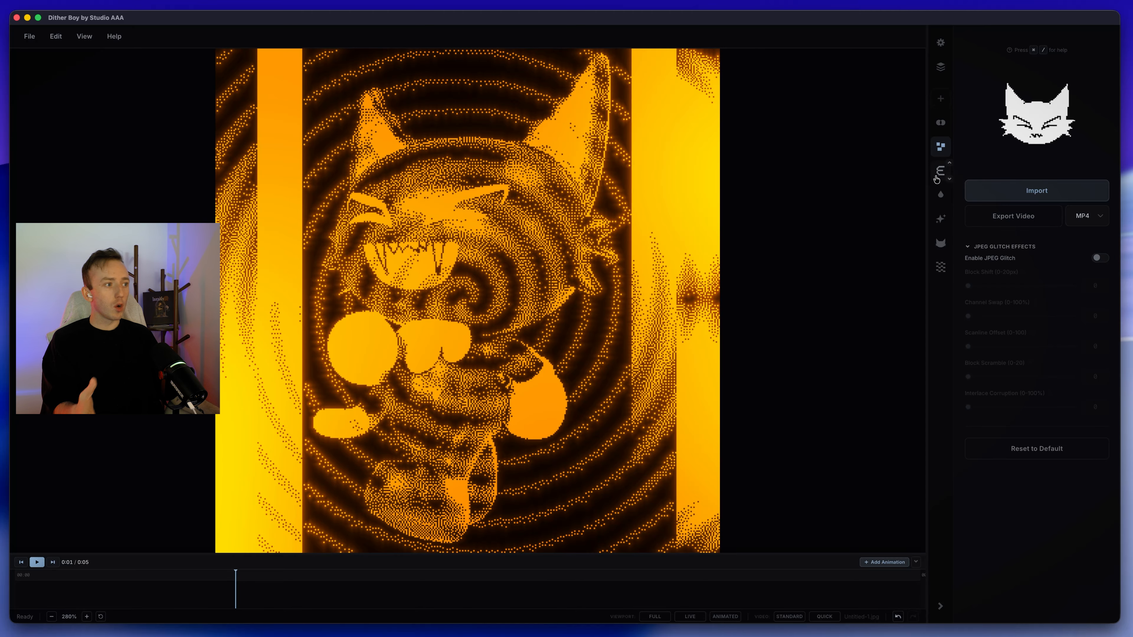
pyautogui.click(1101, 256)
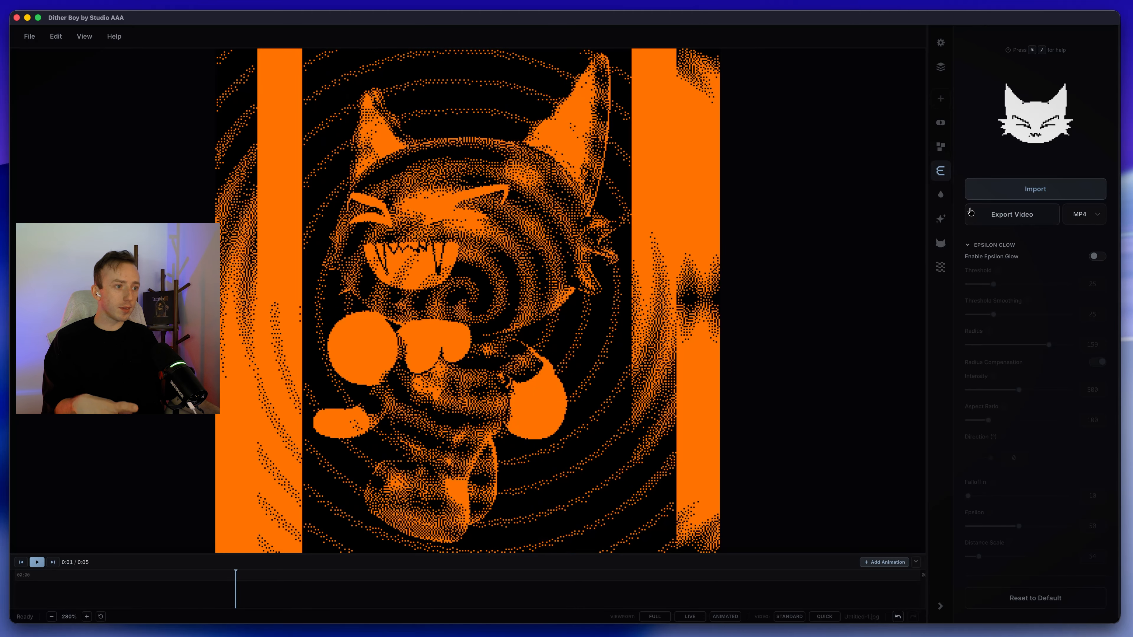
pyautogui.click(941, 195)
pyautogui.click(1097, 258)
# Step: Disable post processing and return to the dither settings
pyautogui.click(942, 220)
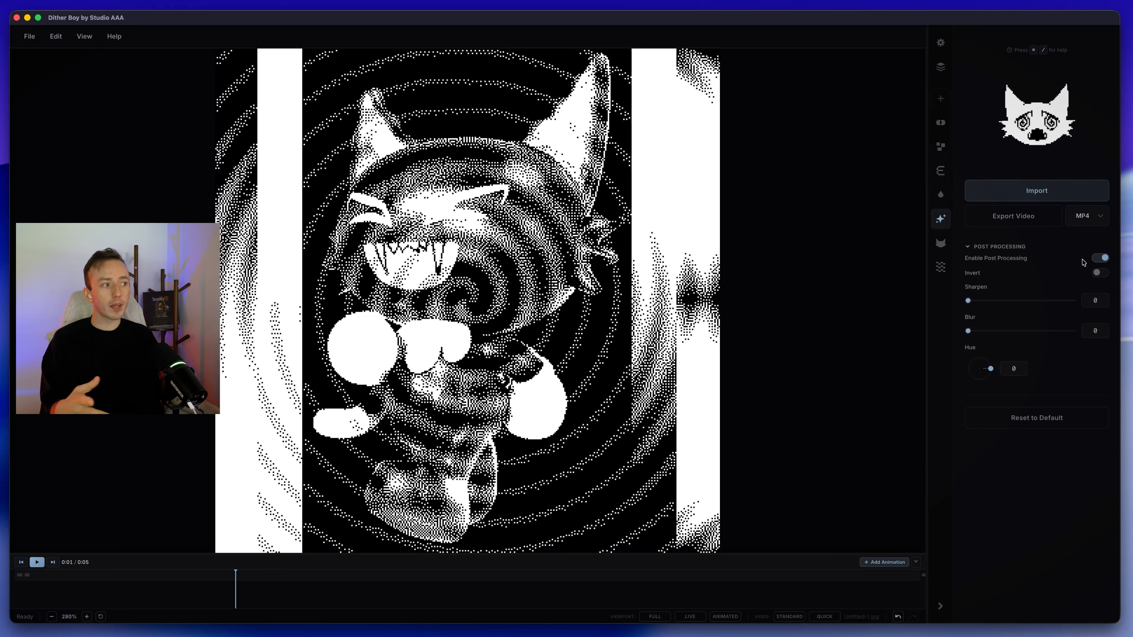
pyautogui.click(1098, 258)
pyautogui.click(941, 243)
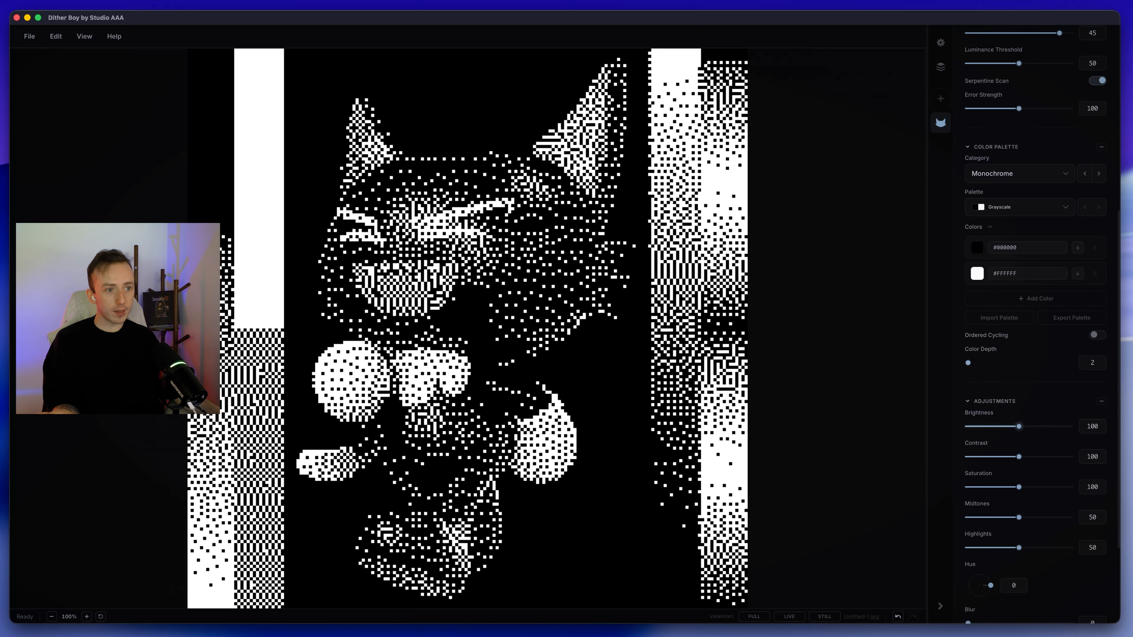
# Step: Examine the Ostromukhov dither pattern up close on the gradient bars and on the character's face and hands
pyautogui.scroll(4, 234, 251)
pyautogui.moveTo(347, 271); pyautogui.dragTo(529, 159)
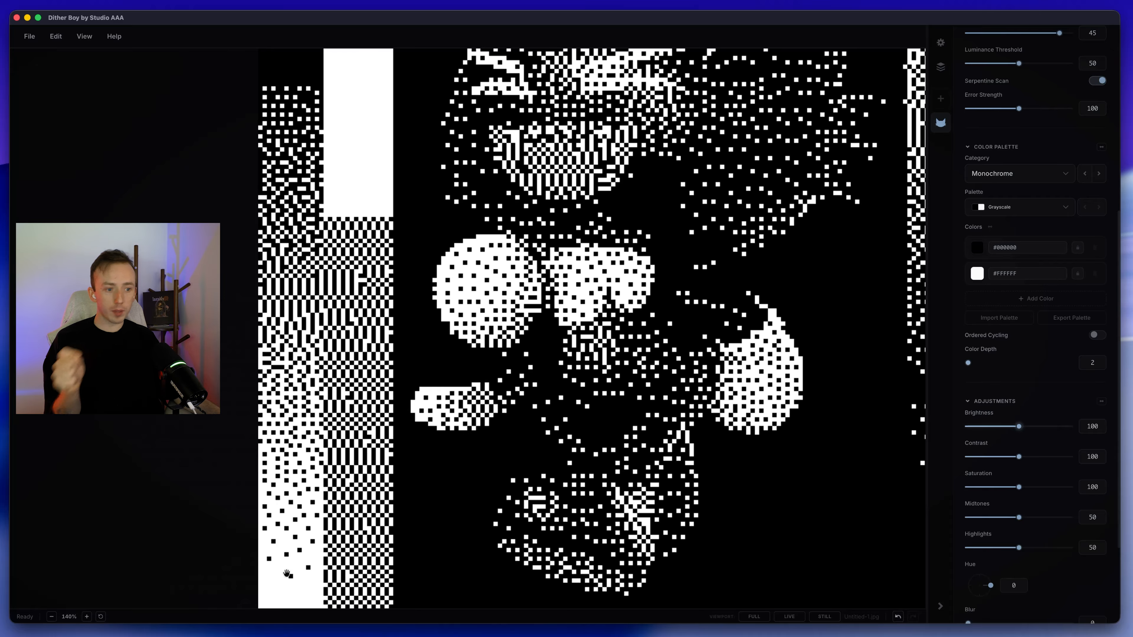
pyautogui.scroll(5, 379, 178)
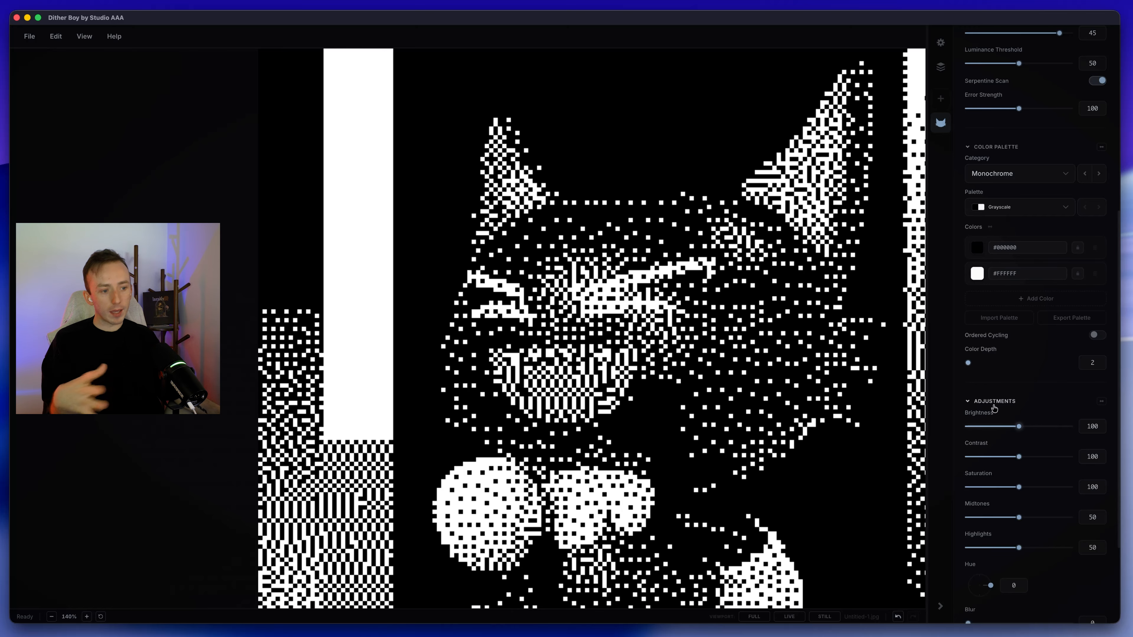
pyautogui.scroll(-5, 486, 246)
pyautogui.scroll(-3, 337, 295)
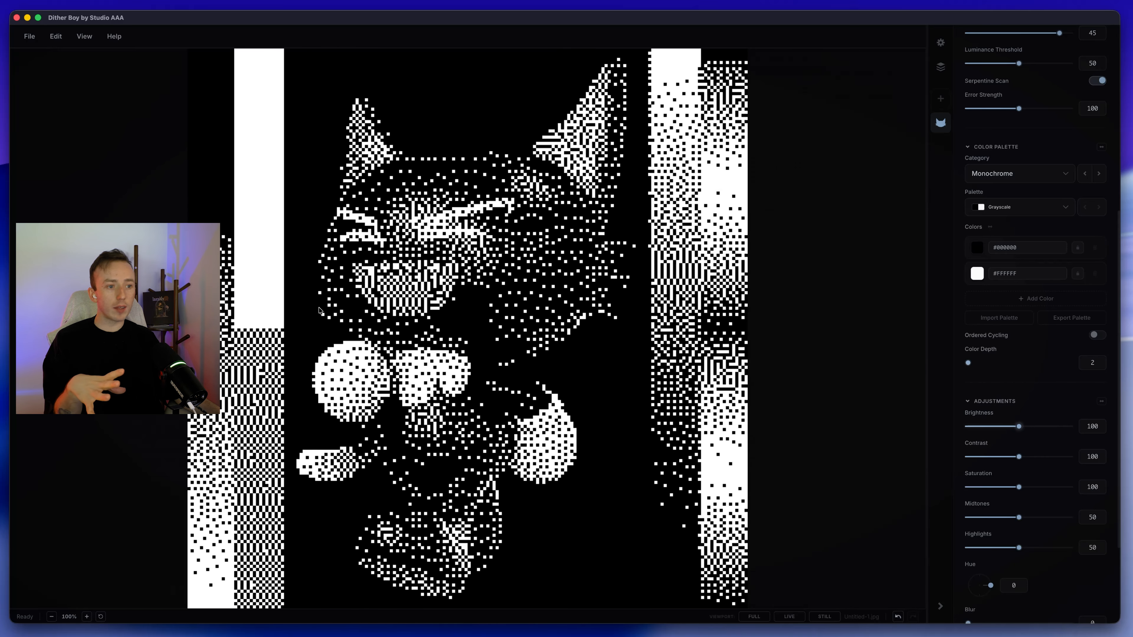
pyautogui.scroll(8, 380, 293)
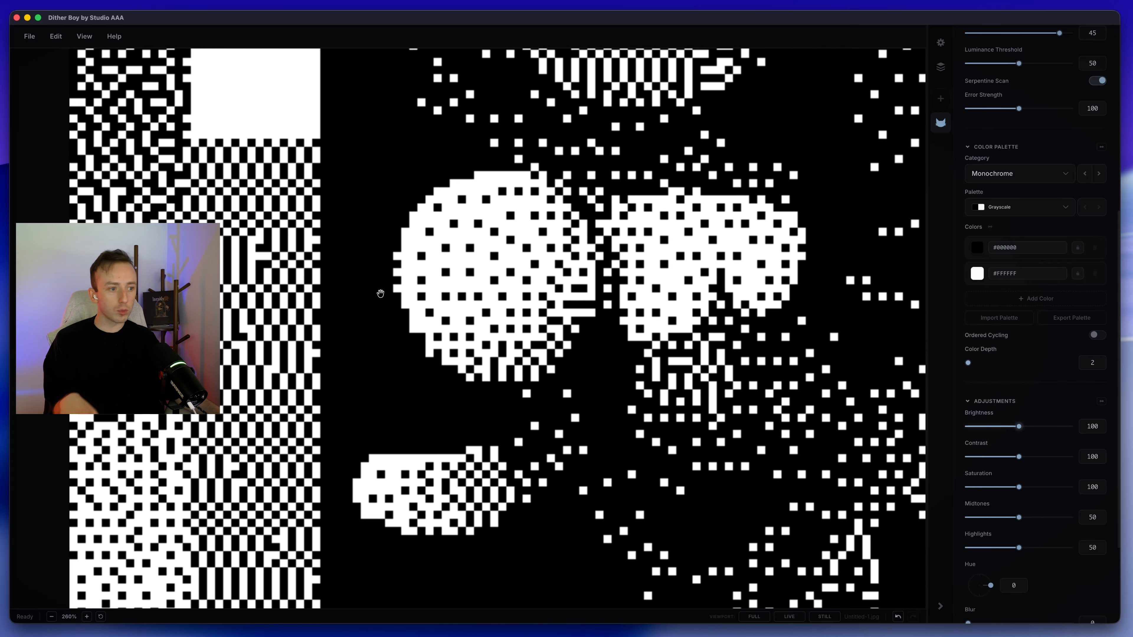
pyautogui.moveTo(226, 311); pyautogui.dragTo(373, 255)
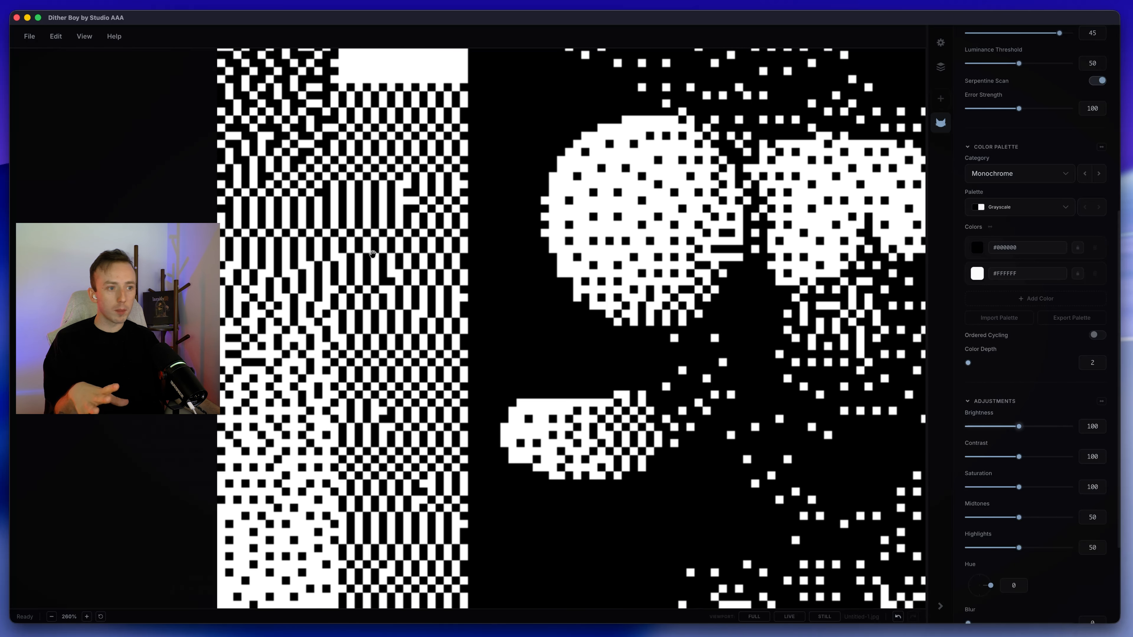
pyautogui.scroll(-6, 438, 296)
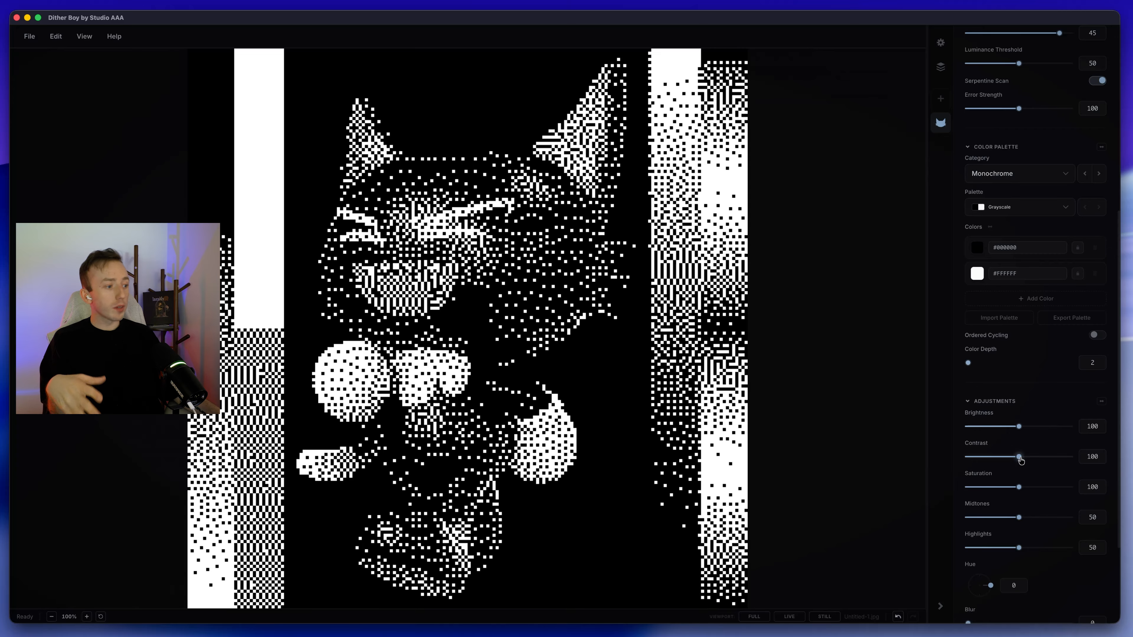
# Step: Try adjusting the contrast and midtones of the still image
pyautogui.moveTo(1021, 460)
pyautogui.mouseDown()
pyautogui.moveTo(1005, 463)
pyautogui.moveTo(1015, 469)
pyautogui.mouseUp()
pyautogui.moveTo(1020, 519)
pyautogui.mouseDown()
pyautogui.moveTo(1001, 519)
pyautogui.moveTo(1049, 520)
pyautogui.moveTo(1028, 524)
pyautogui.mouseUp()
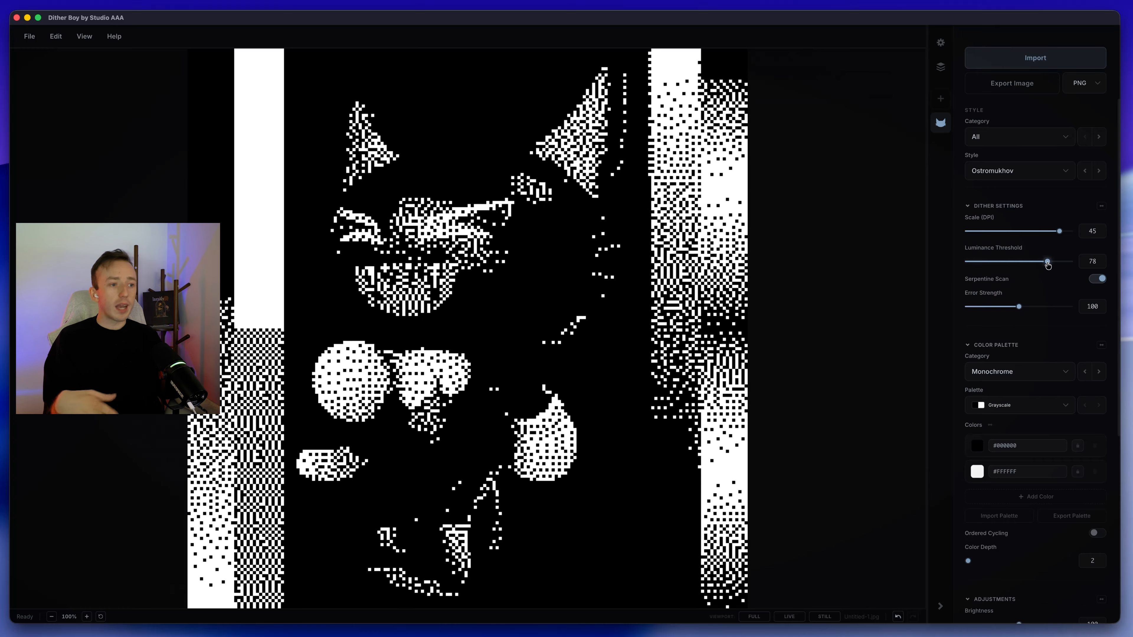
# Step: Set the luminance threshold to 0 and the brightness to 105
pyautogui.moveTo(1048, 263); pyautogui.dragTo(945, 272)
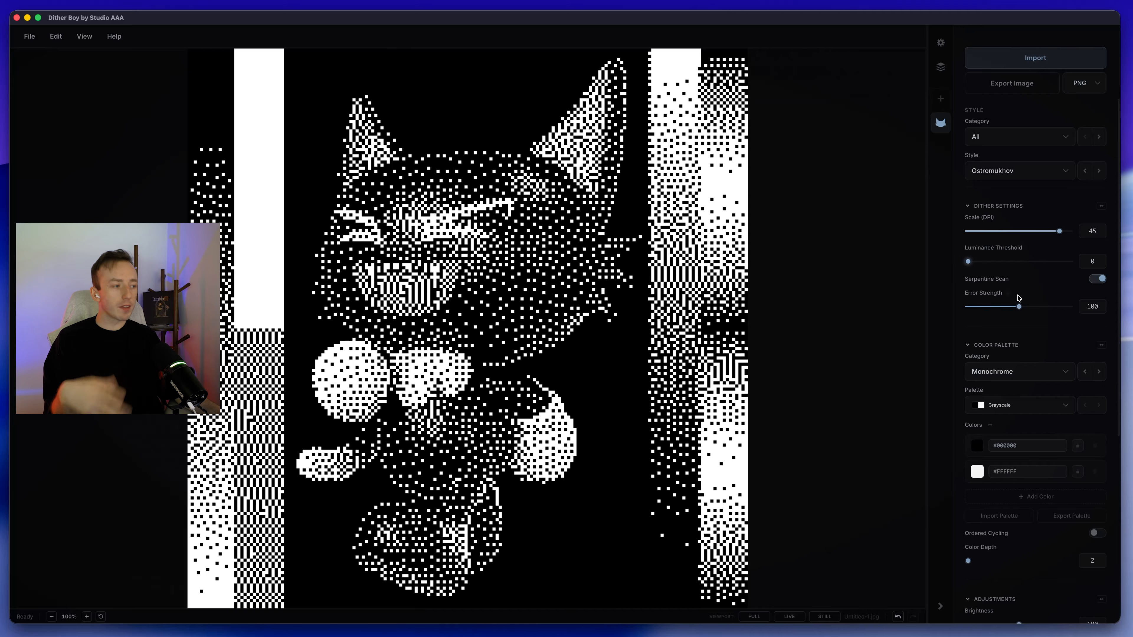
pyautogui.scroll(-7, 1020, 295)
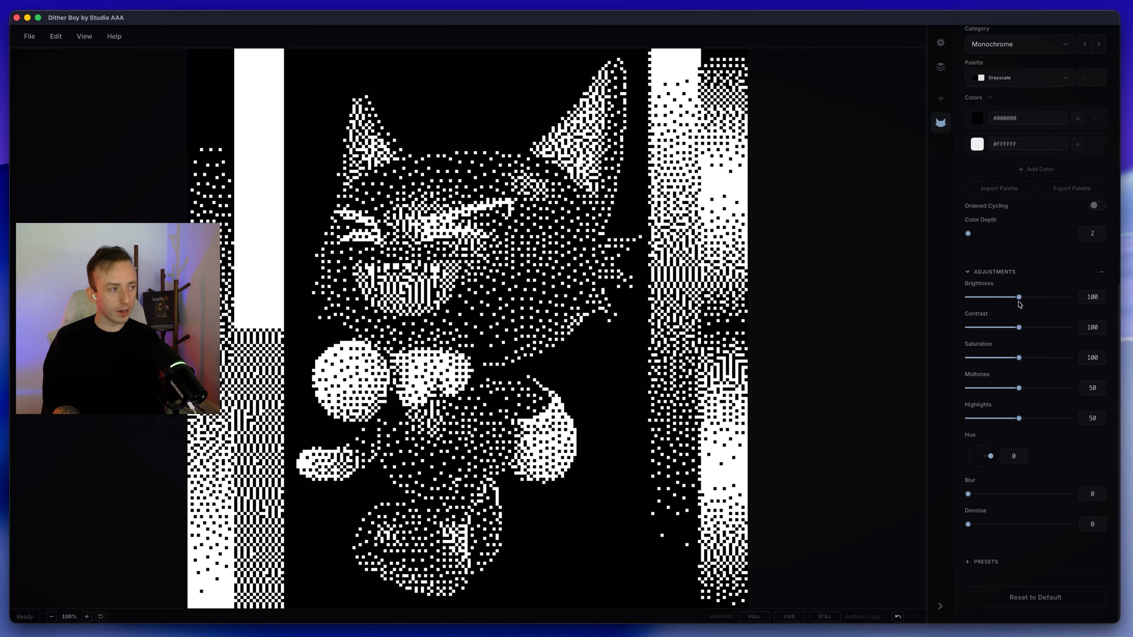
pyautogui.moveTo(1019, 298)
pyautogui.mouseDown()
pyautogui.moveTo(989, 298)
pyautogui.moveTo(1037, 297)
pyautogui.moveTo(1022, 310)
pyautogui.mouseUp()
# Step: Test a contrast of 129, set the midtones to 52 and bring the contrast down to 101
pyautogui.moveTo(1018, 328)
pyautogui.mouseDown()
pyautogui.moveTo(1008, 328)
pyautogui.moveTo(1034, 328)
pyautogui.mouseUp()
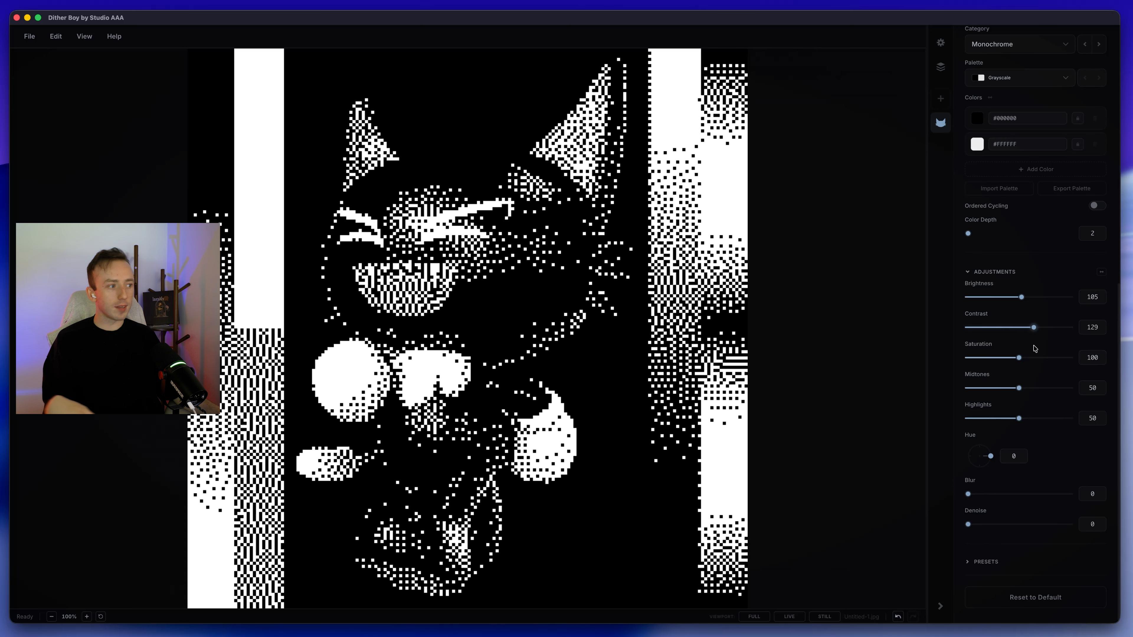
pyautogui.moveTo(1018, 389); pyautogui.dragTo(1022, 391)
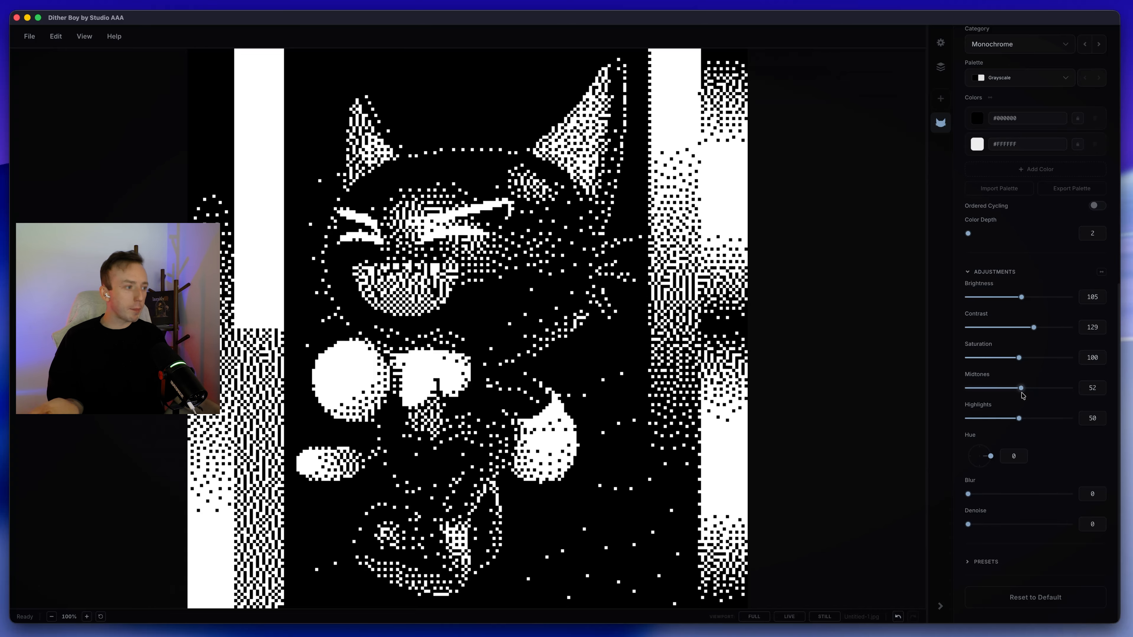
pyautogui.moveTo(1034, 331); pyautogui.dragTo(1020, 332)
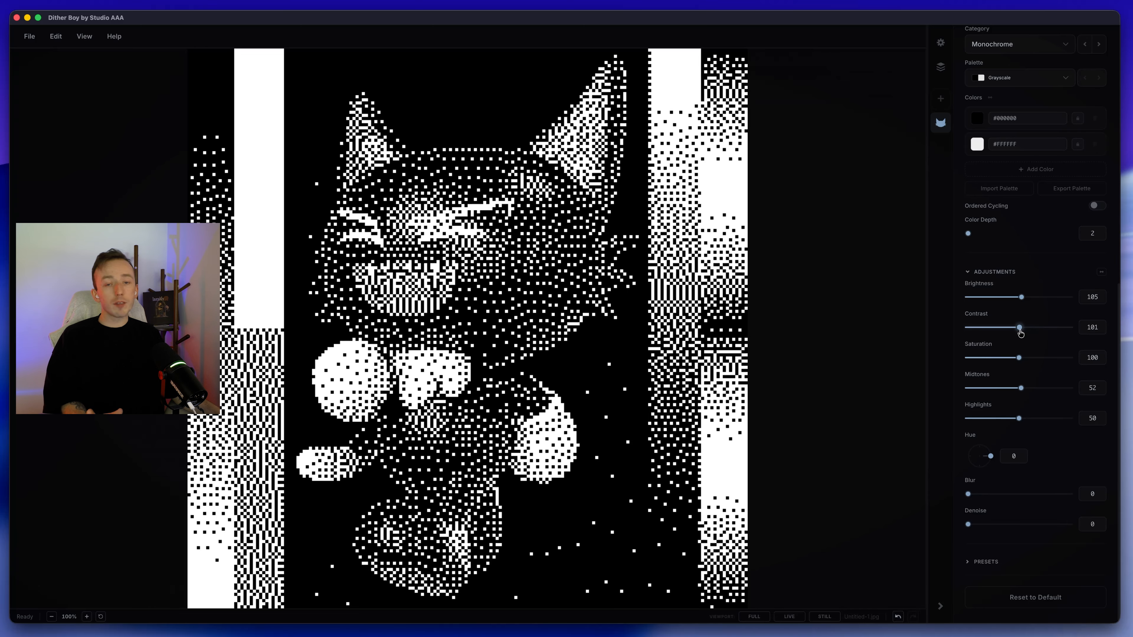
pyautogui.scroll(10, 1020, 128)
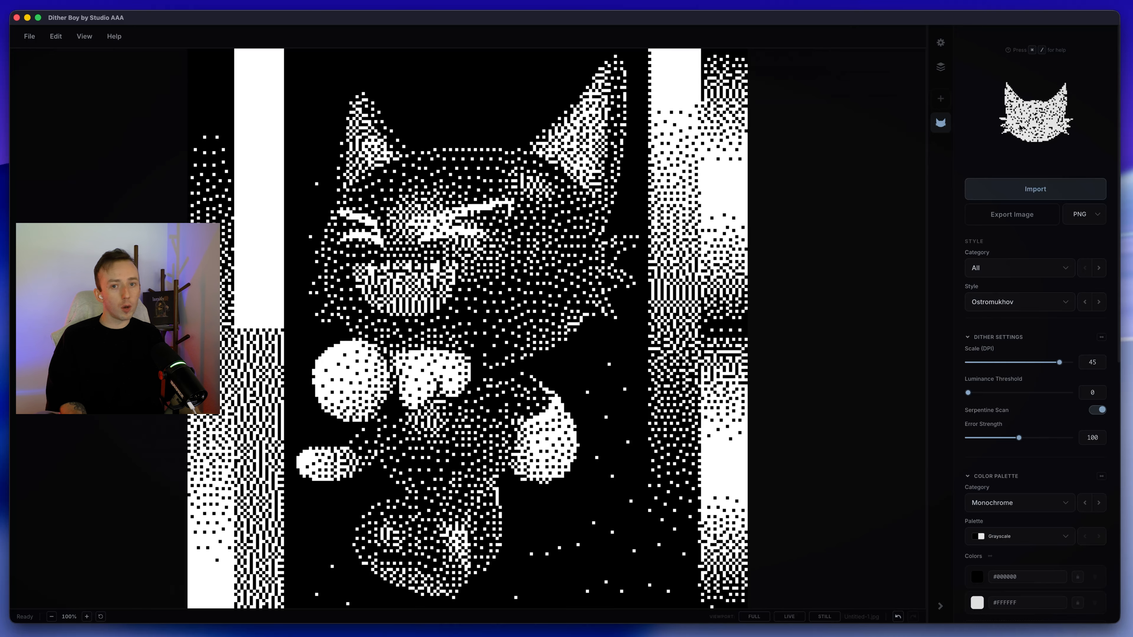
pyautogui.click(1020, 128)
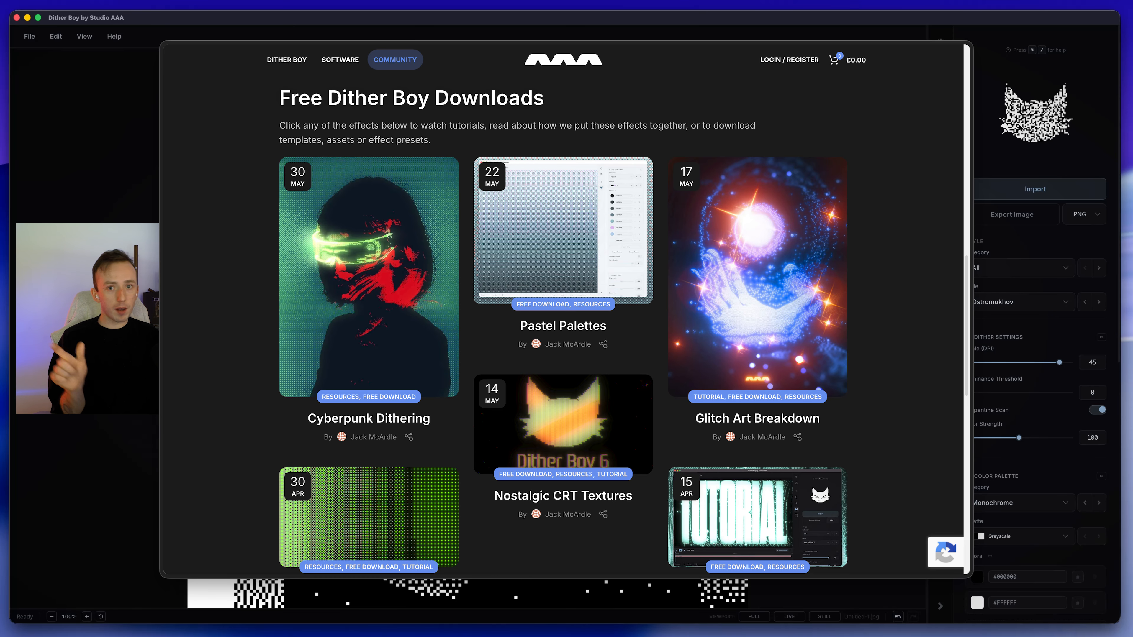